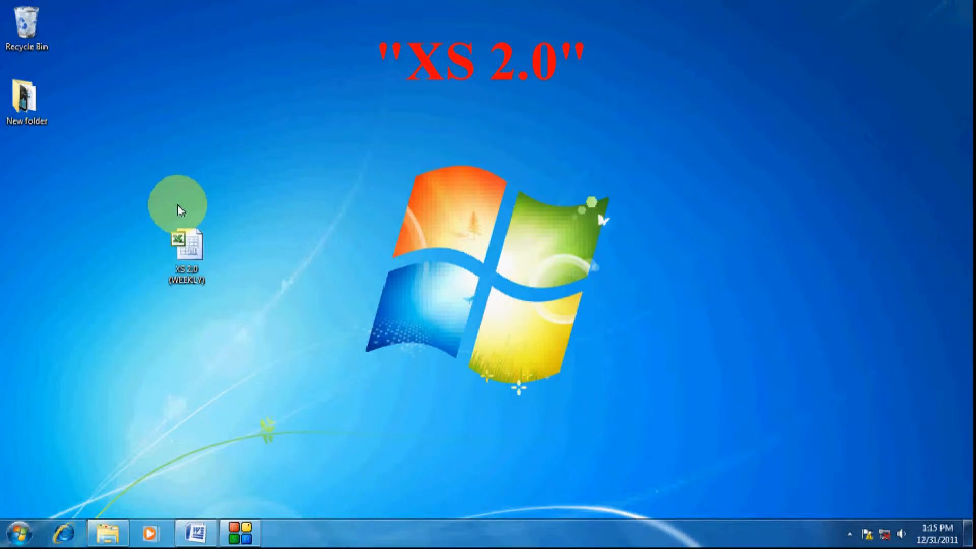
Open the XS 2.0 (WEEKLY) workbook from the desktop and select cell R19 on the INSTRUCTIONS sheet.
left_click(192, 248)
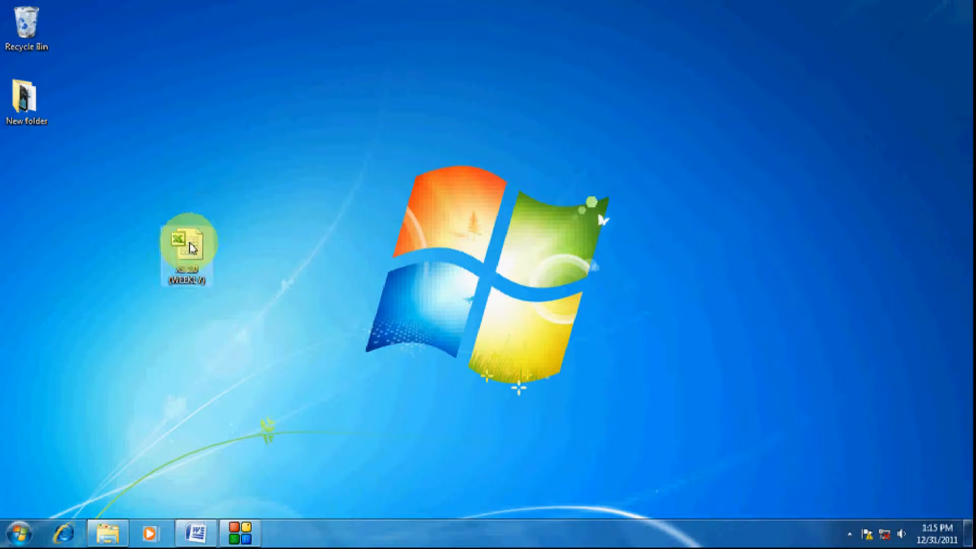
double_click(191, 247)
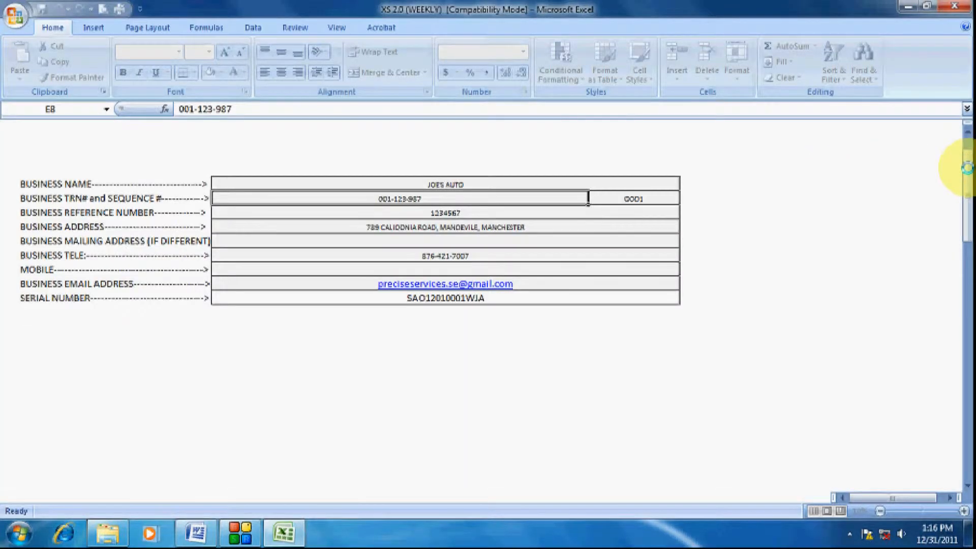
left_click_drag(967, 168, 921, 175)
left_click(519, 402)
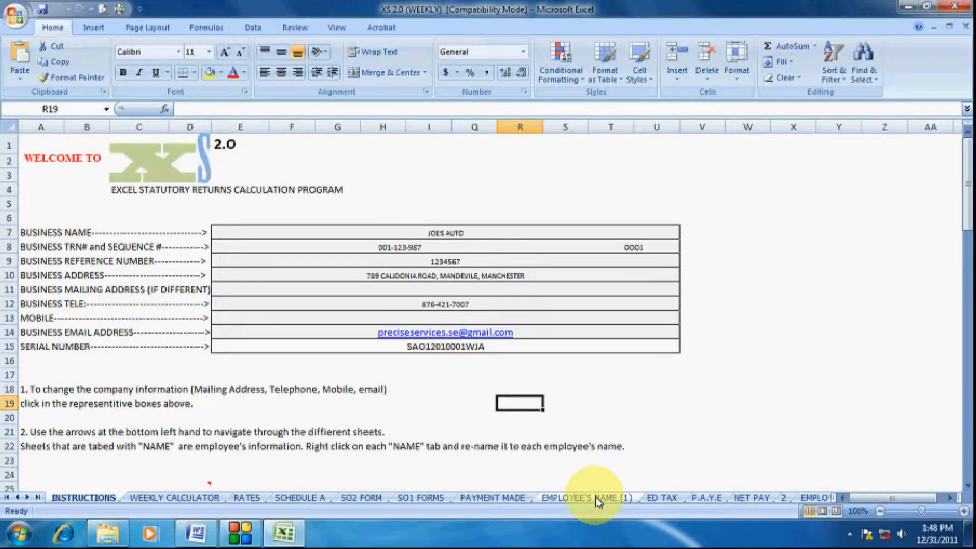
Browse through the workbook's sheet tabs up to the last one to see which sheets it contains.
left_click(28, 497)
left_click(28, 497)
left_click(28, 497)
left_click(28, 497)
left_click(28, 497)
left_click(28, 497)
left_click(28, 497)
left_click(28, 497)
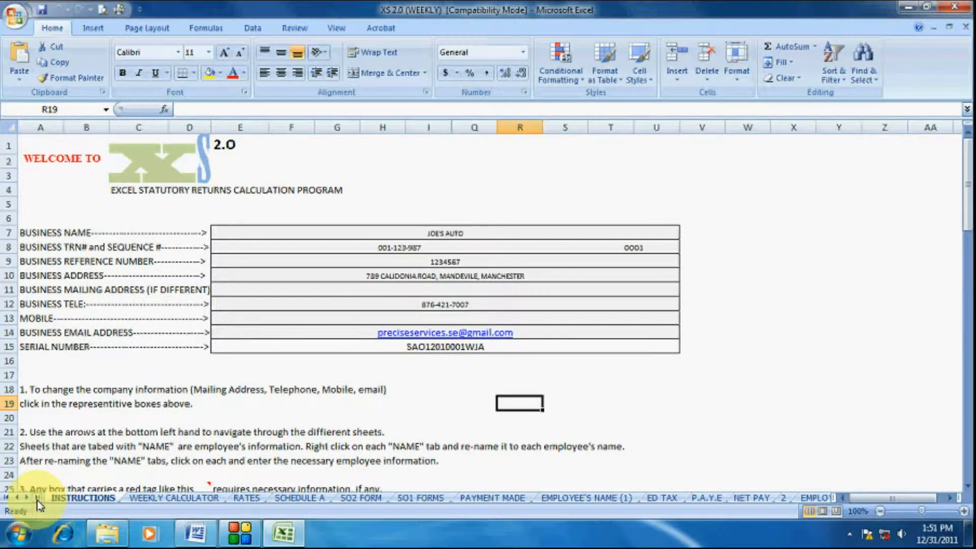
left_click(38, 498)
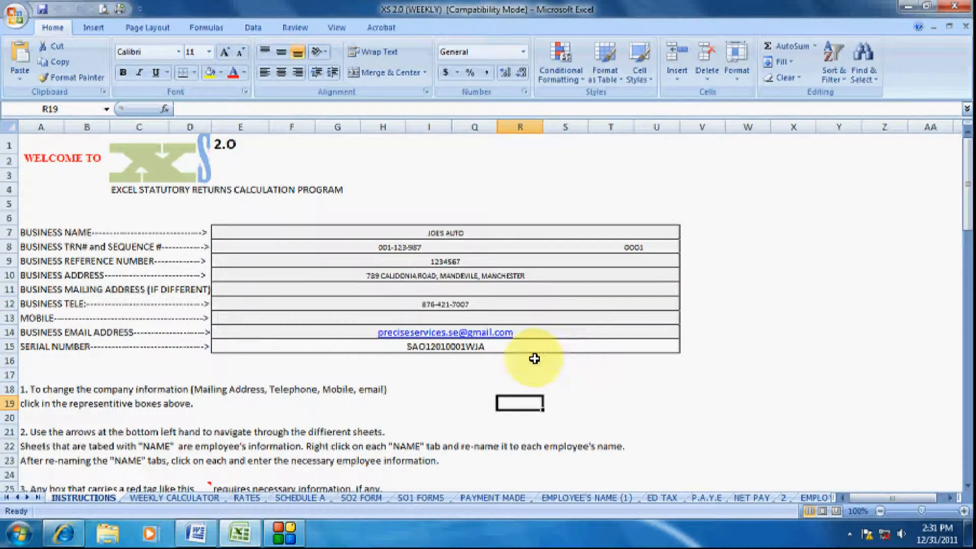
Rename the EMPLOYEE'S NAME (1) sheet to the first employee's full name.
left_click(601, 499)
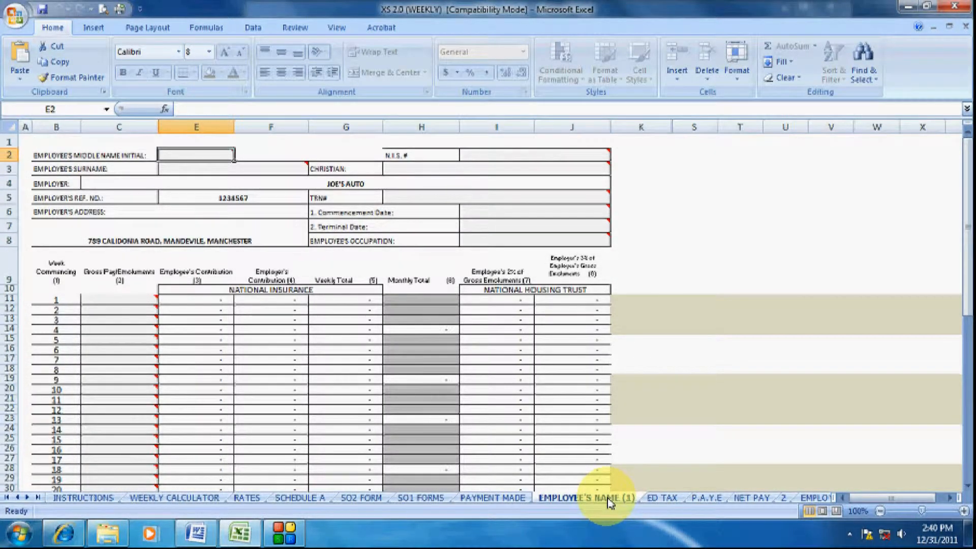
double_click(610, 500)
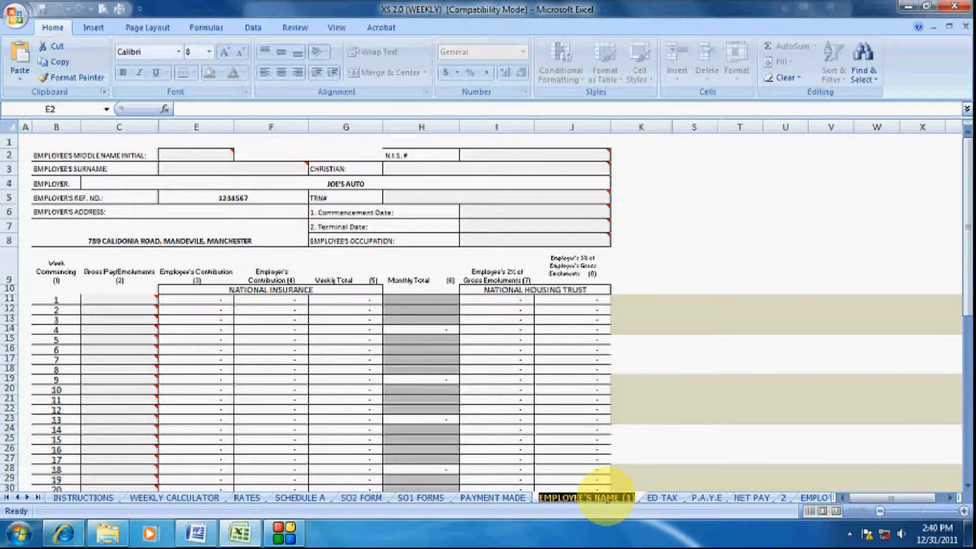
type("MAR")
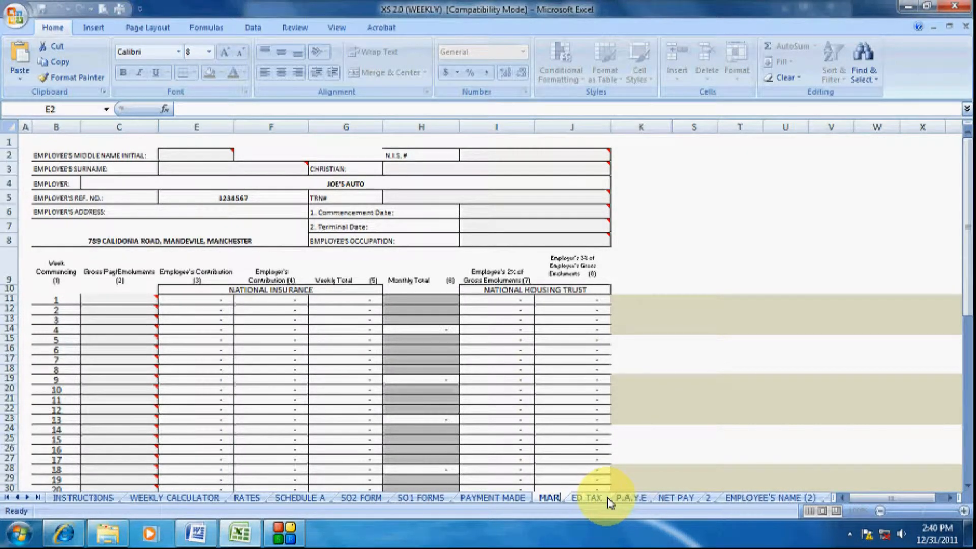
type("Y B")
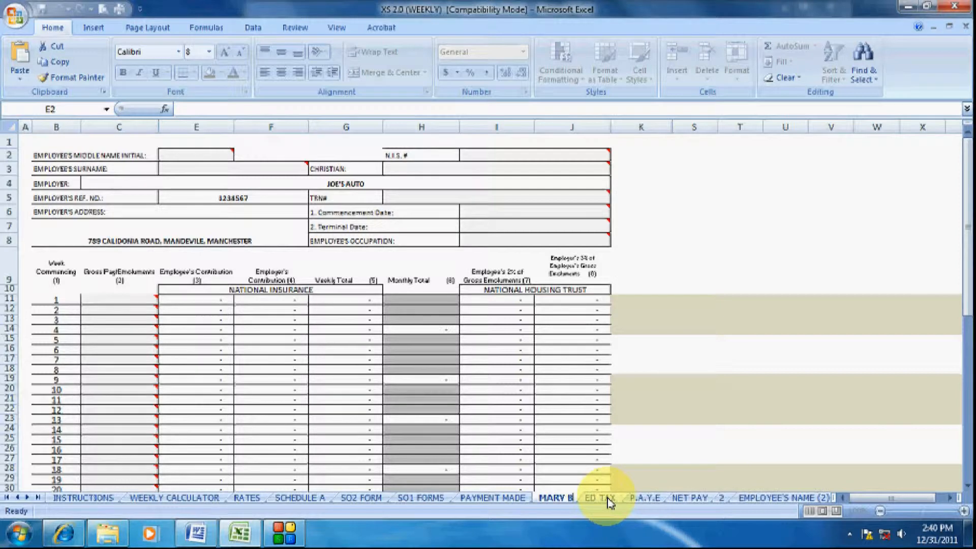
type(" JANE")
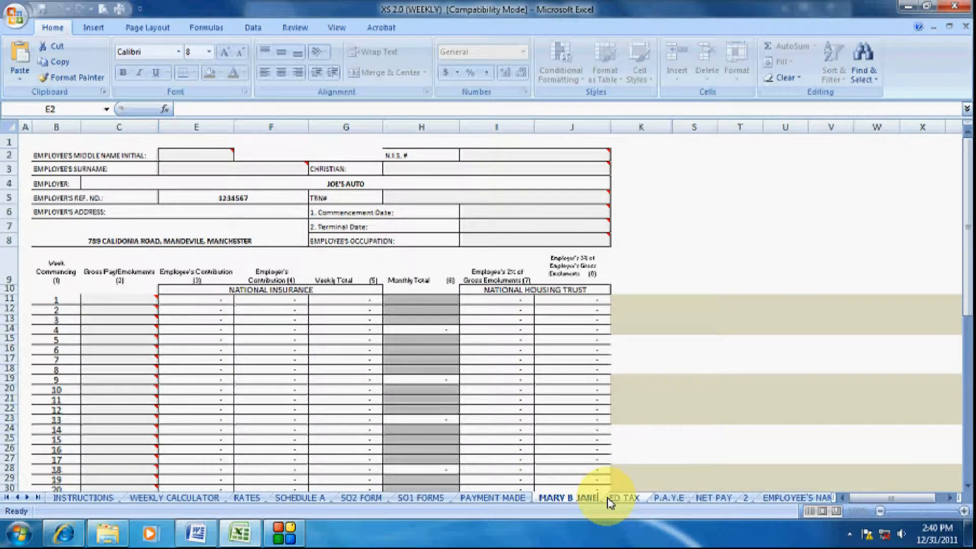
key("Return")
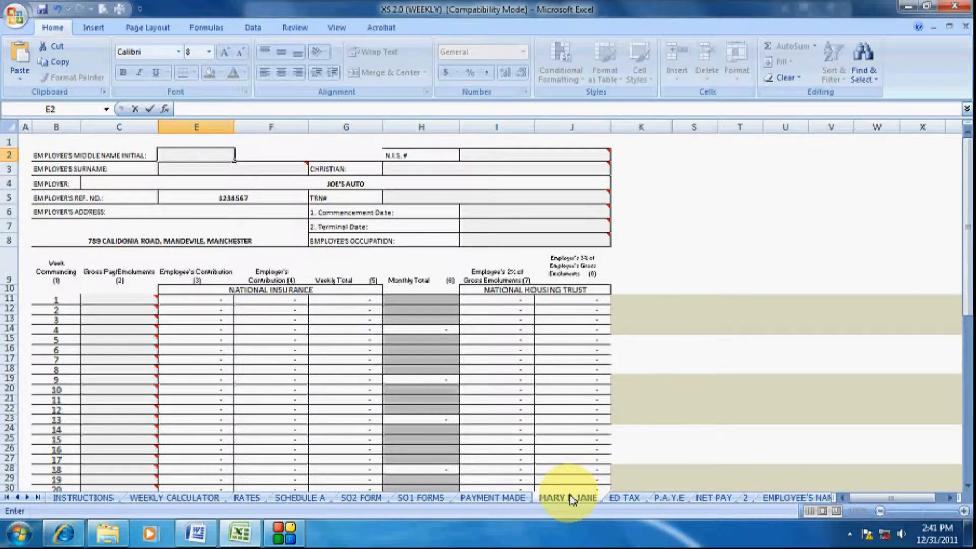
Fill in the first employee's middle name initial, surname and Christian name on the employee's sheet.
mouse_move(244, 150)
type("B")
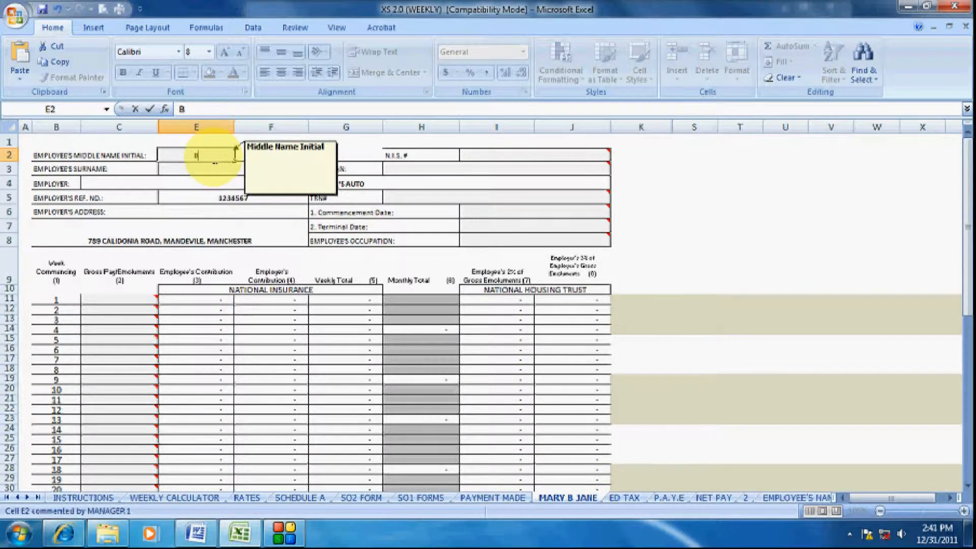
left_click(231, 172)
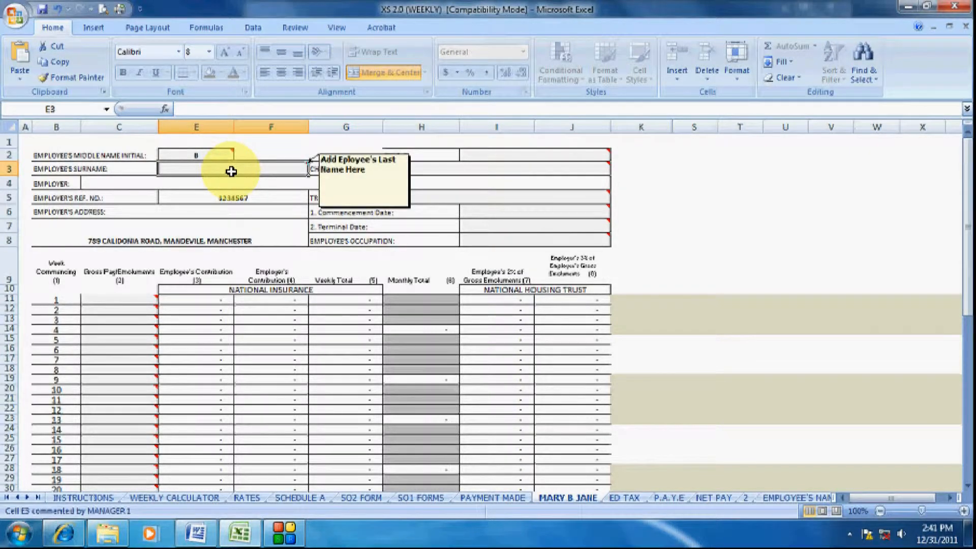
type("JANE")
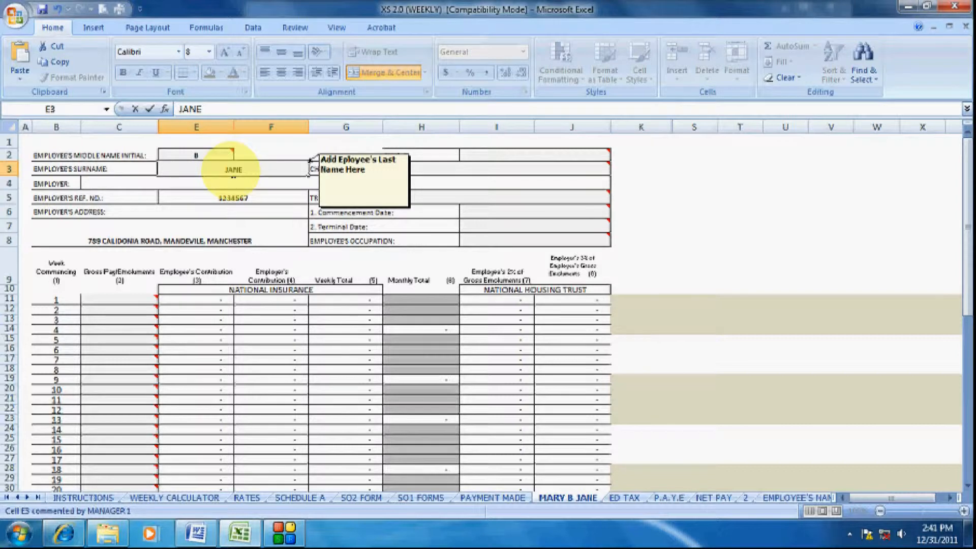
left_click(443, 168)
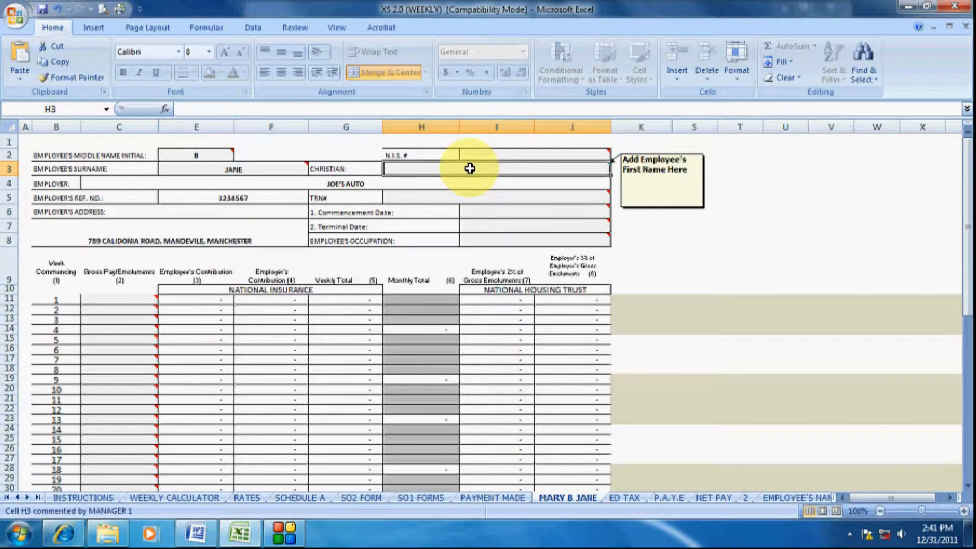
type("MARY")
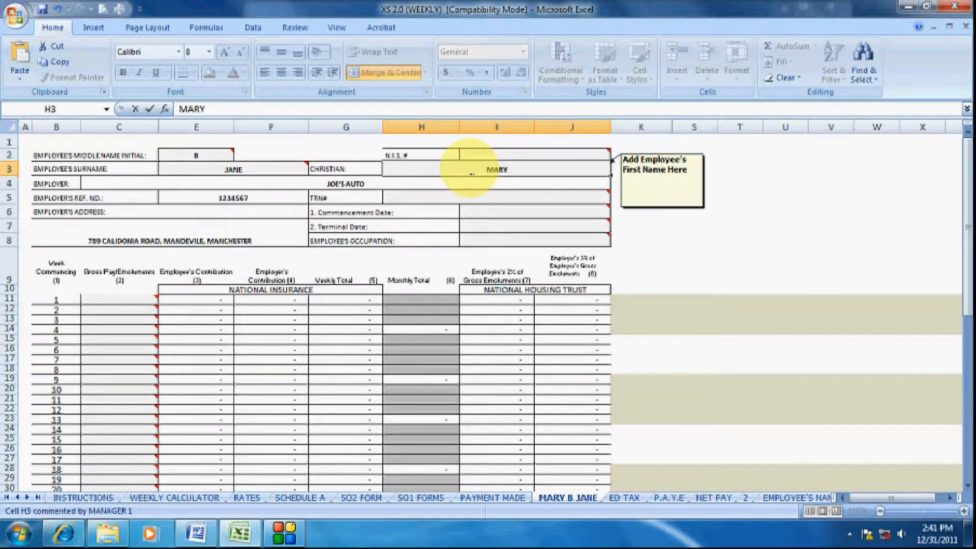
Enter the first employee's N.I.S. number and TRN in their fields at the head of the sheet.
left_click(492, 157)
type("M")
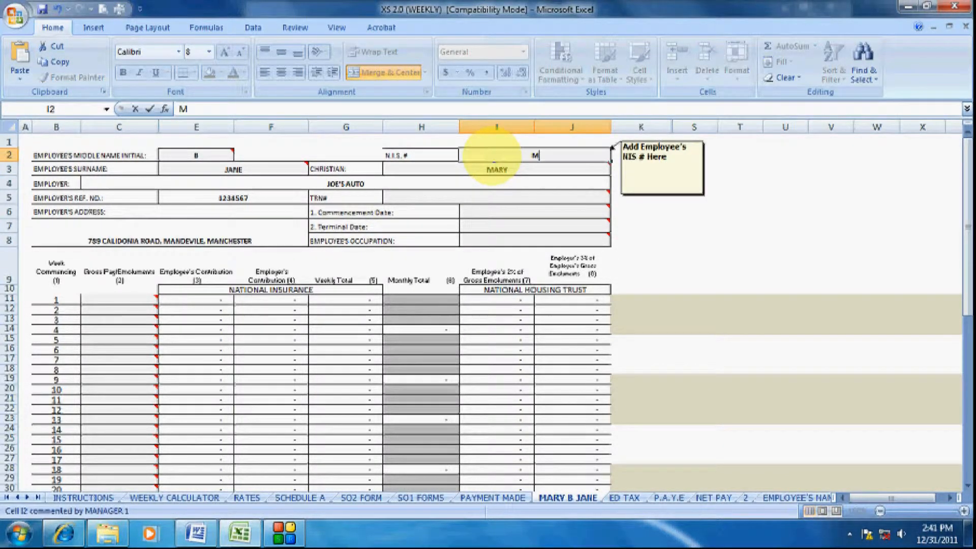
type("789012")
left_click(482, 202)
type("4")
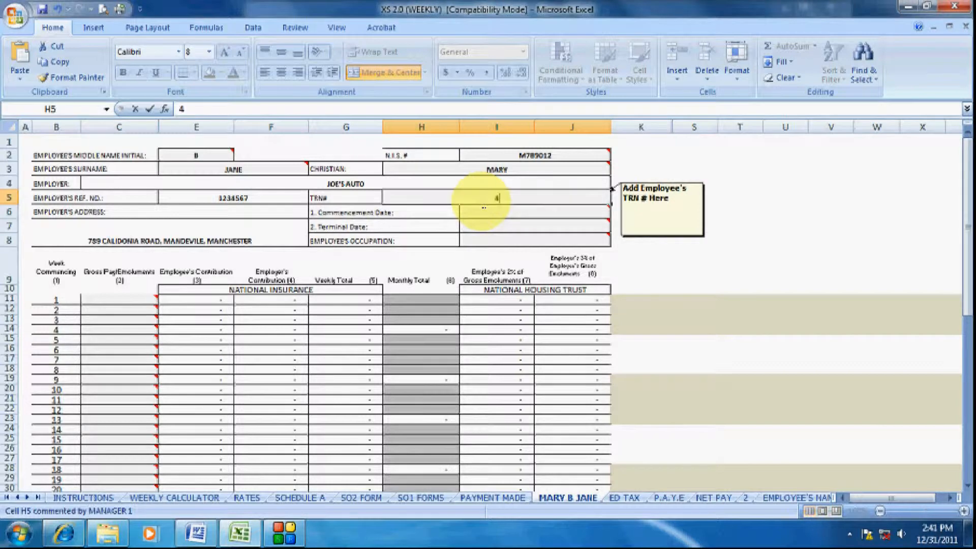
type("56-78")
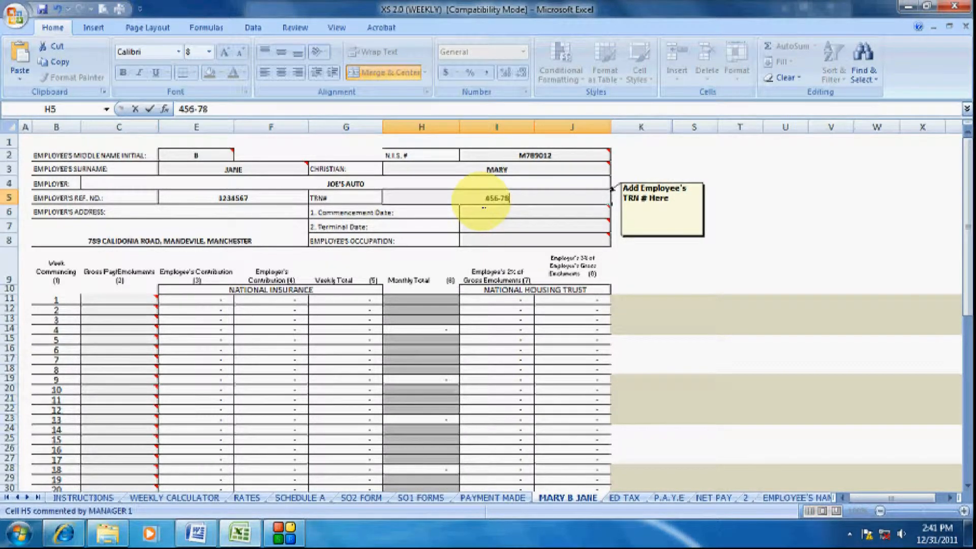
type("9-123")
Set the commencement date to JAN 1, 2012 and the employee's occupation to CASHIER, leaving the terminal date blank.
left_click(498, 212)
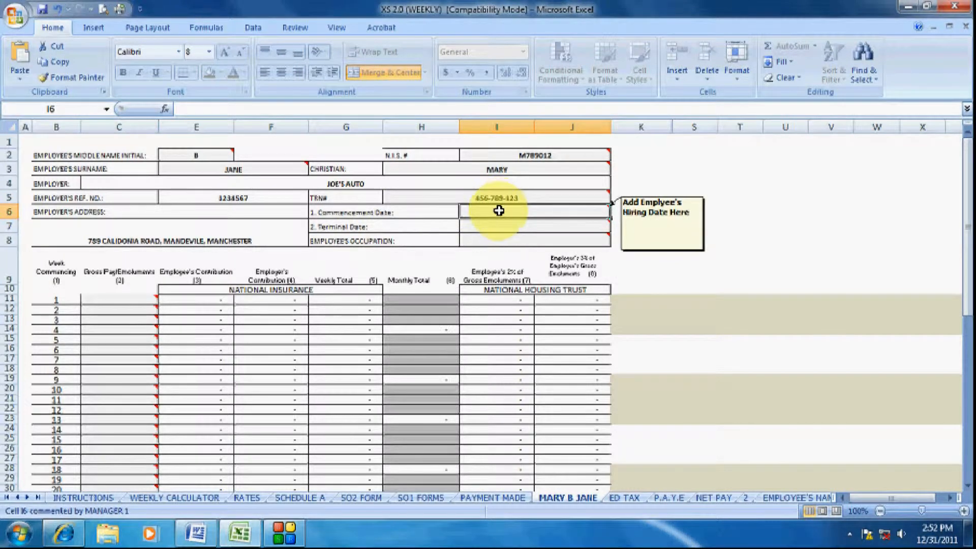
type("JA")
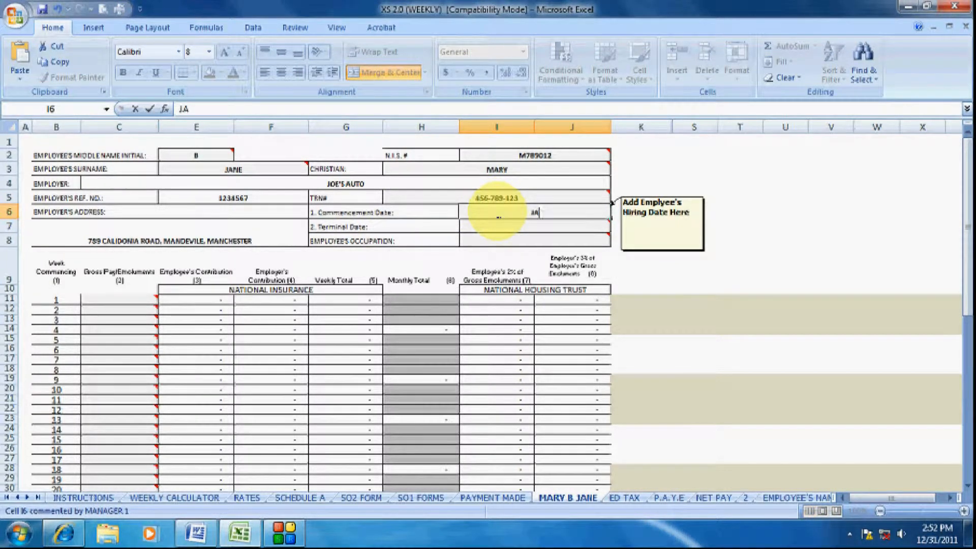
type("N 1, 2012")
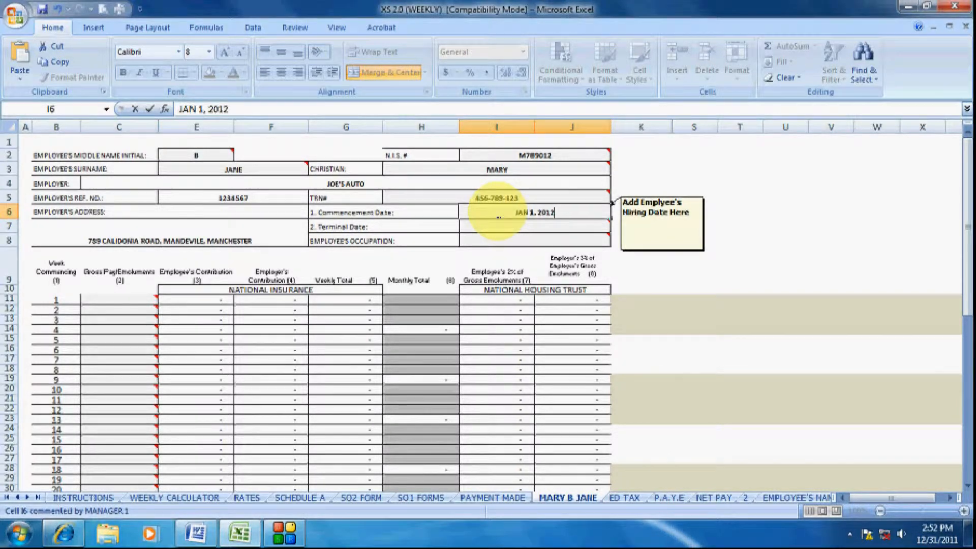
key("Return")
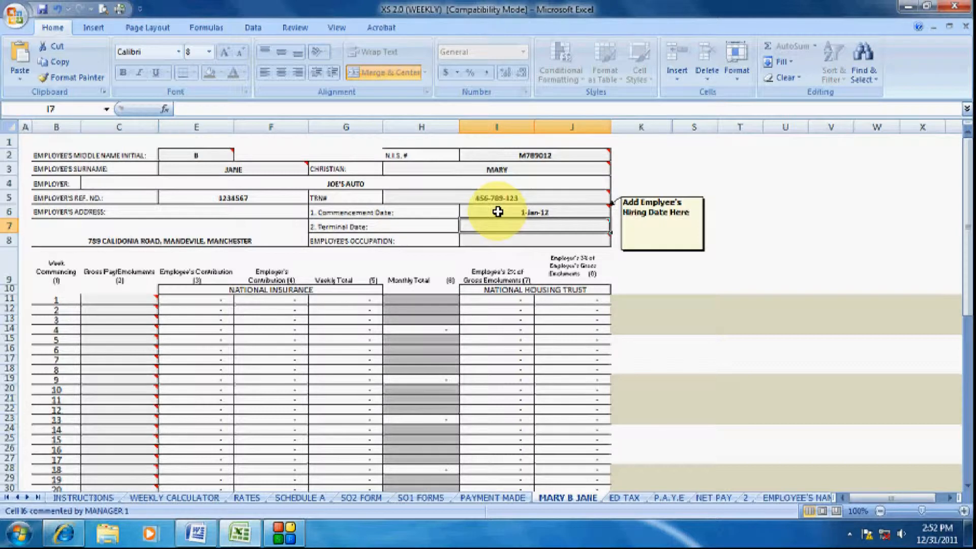
key("Return")
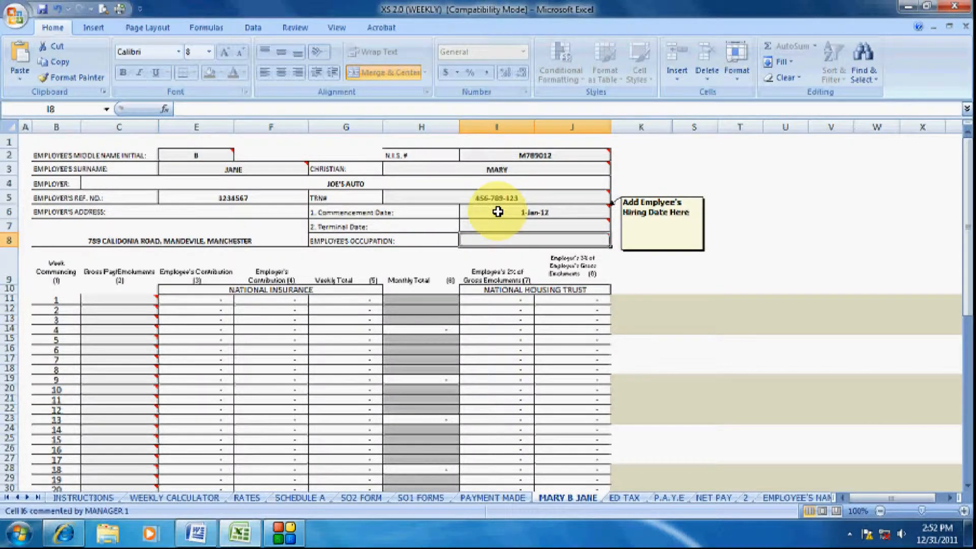
type("CASHIER")
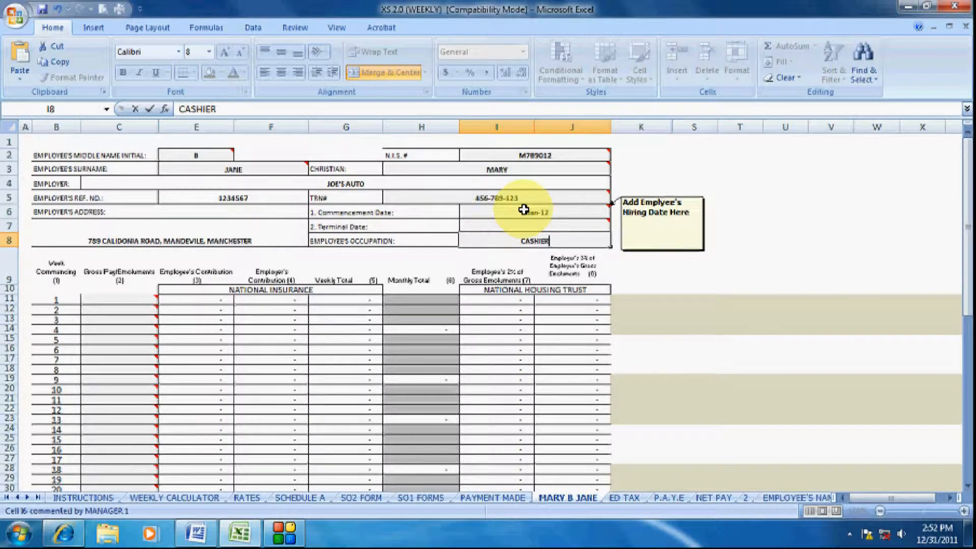
Enter 8000 as the first employee's gross pay for week 1 in cell C11.
left_click(132, 297)
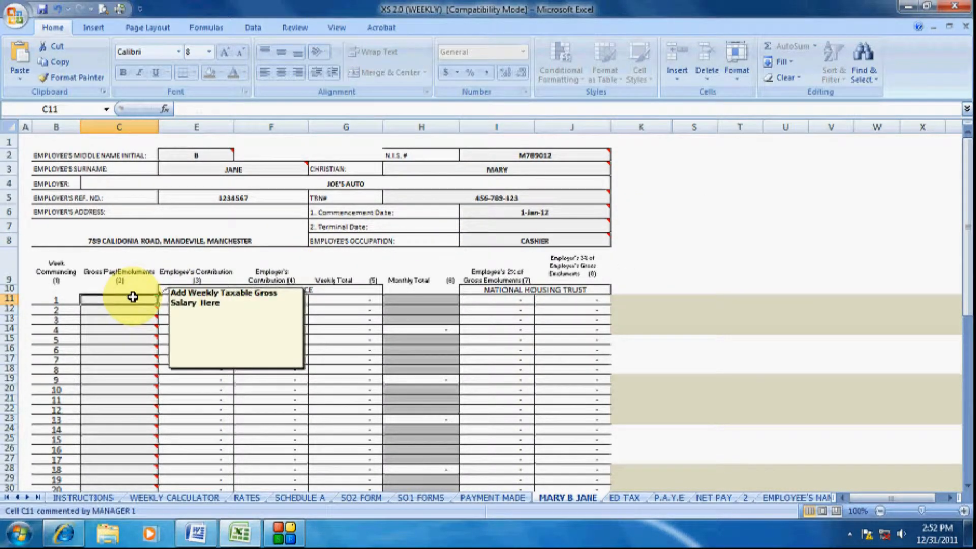
type("8000")
key("Return")
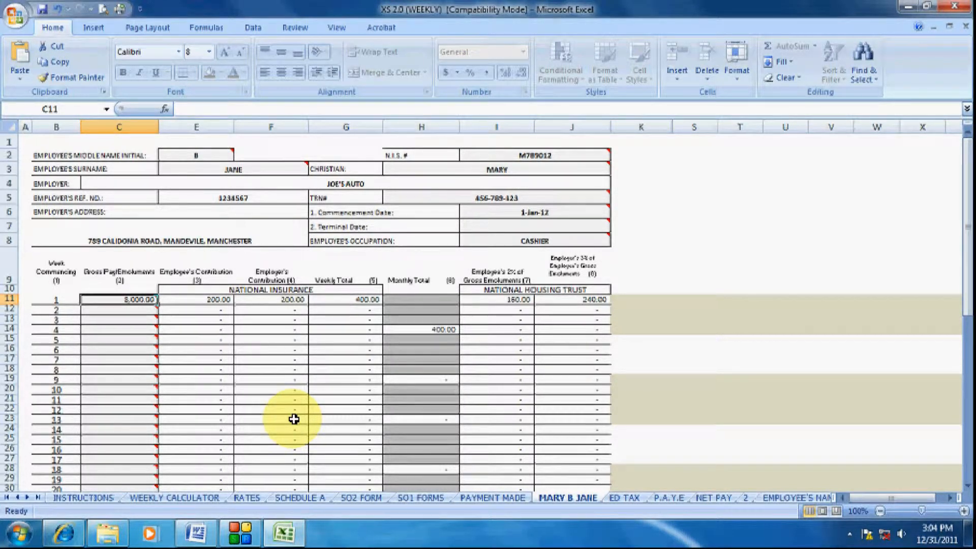
Rename the EMPLOYEE'S NAME (2) sheet to the second employee's full name and fill in the middle name initial in E2.
left_click(29, 497)
left_click(30, 498)
left_click(29, 497)
left_click(31, 499)
left_click(31, 499)
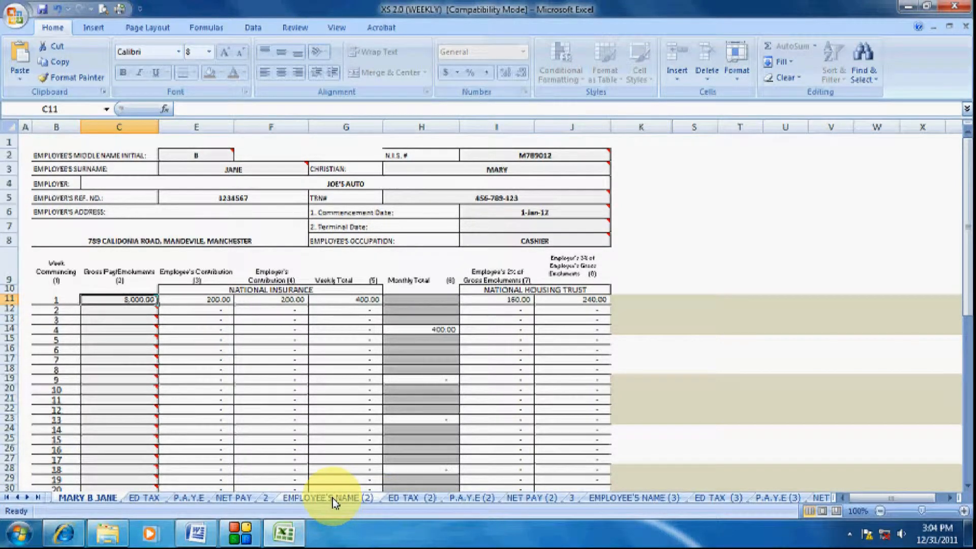
left_click(333, 498)
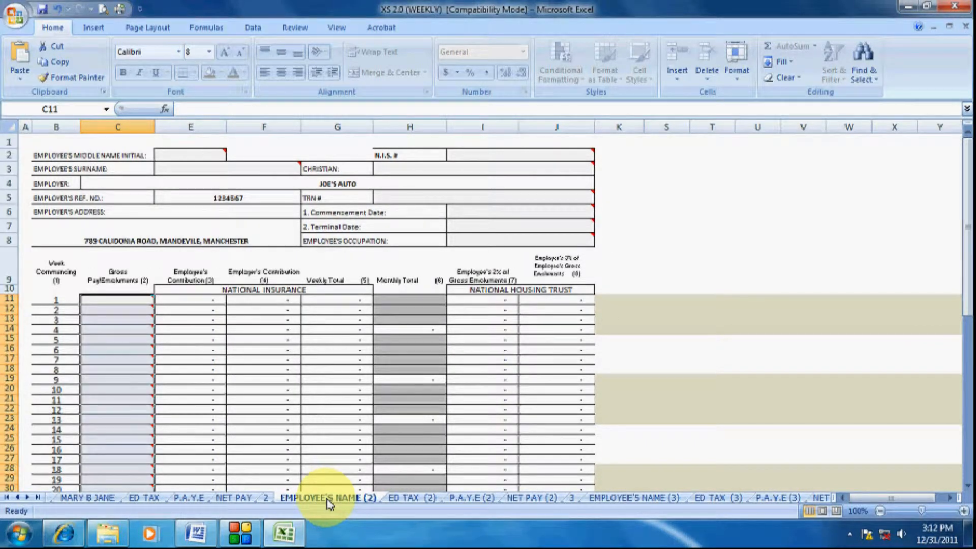
double_click(328, 498)
type("B")
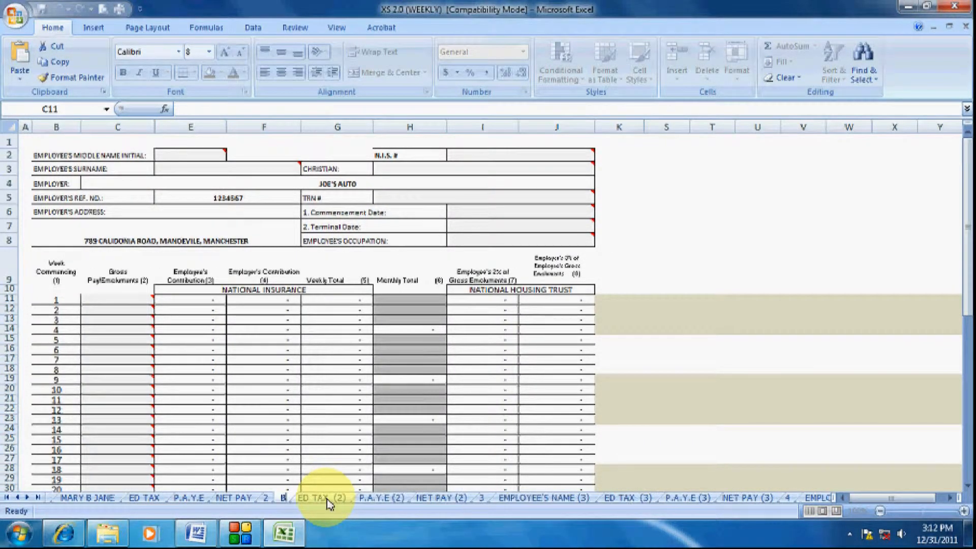
type("OB C S")
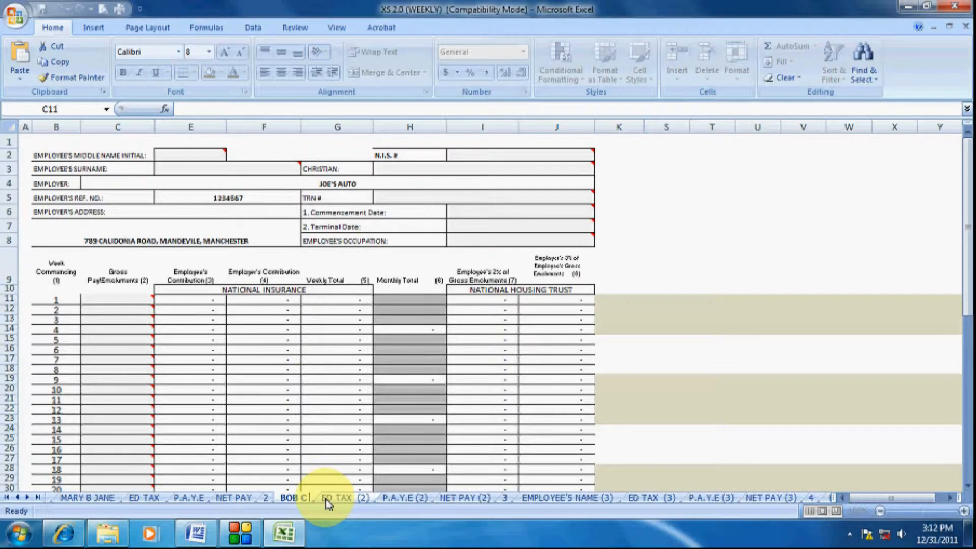
type("MITH")
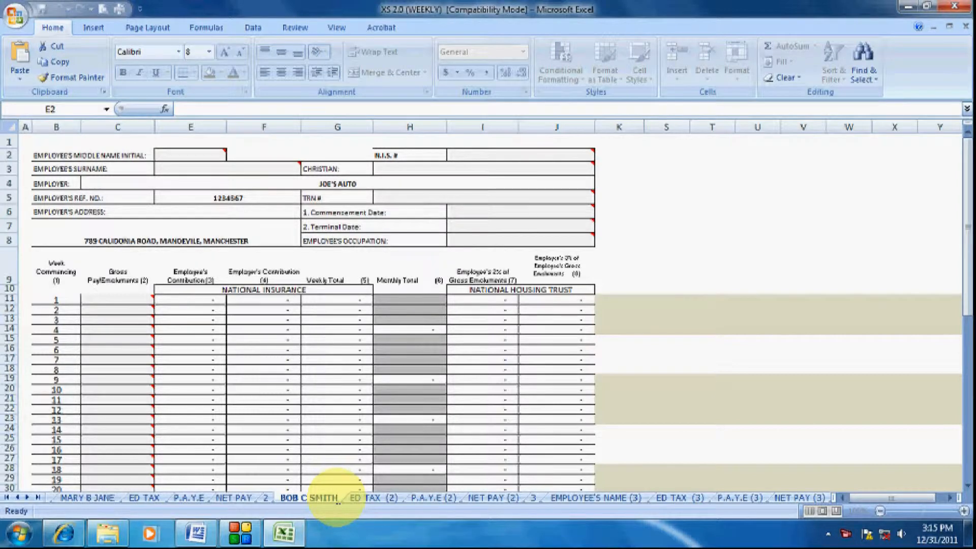
left_click(188, 156)
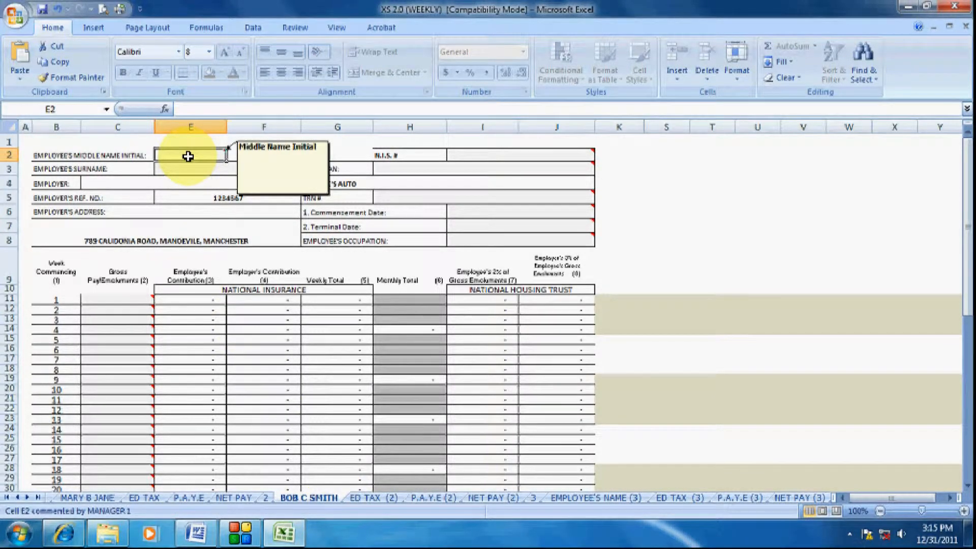
type("C")
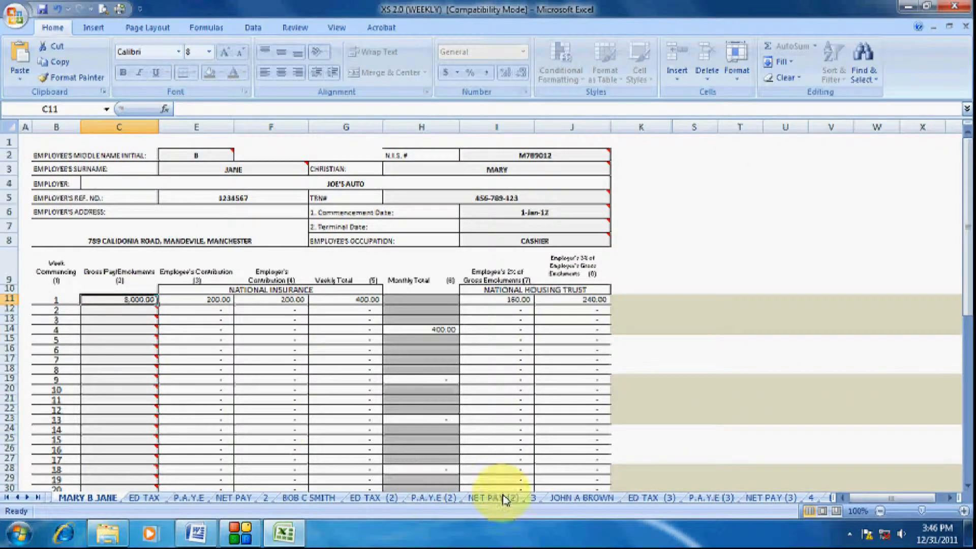
Review the completed sheets of the third and second employees.
left_click(583, 499)
left_click(311, 498)
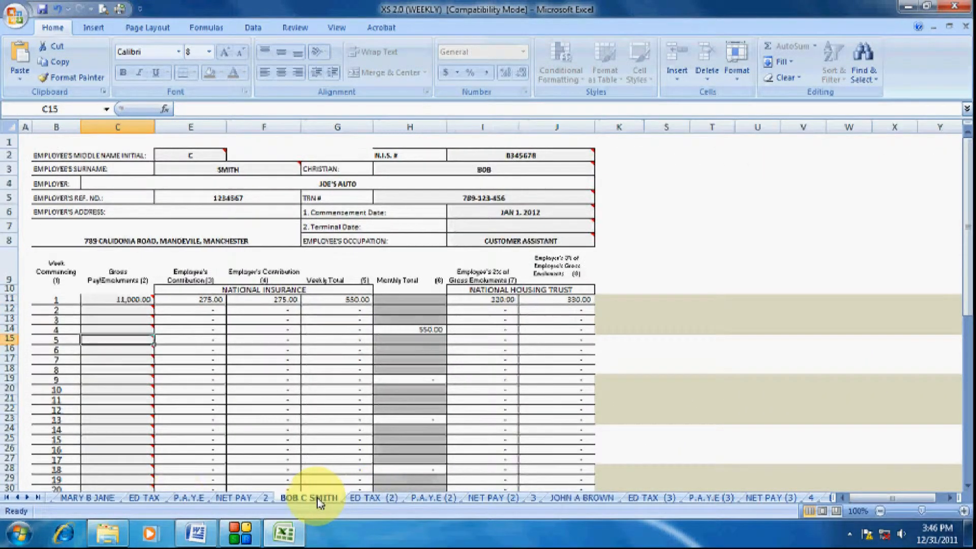
Check the first employee's sheet and examine the January remittance details and Section B amounts on the SO1 FORMS sheet.
left_click(96, 498)
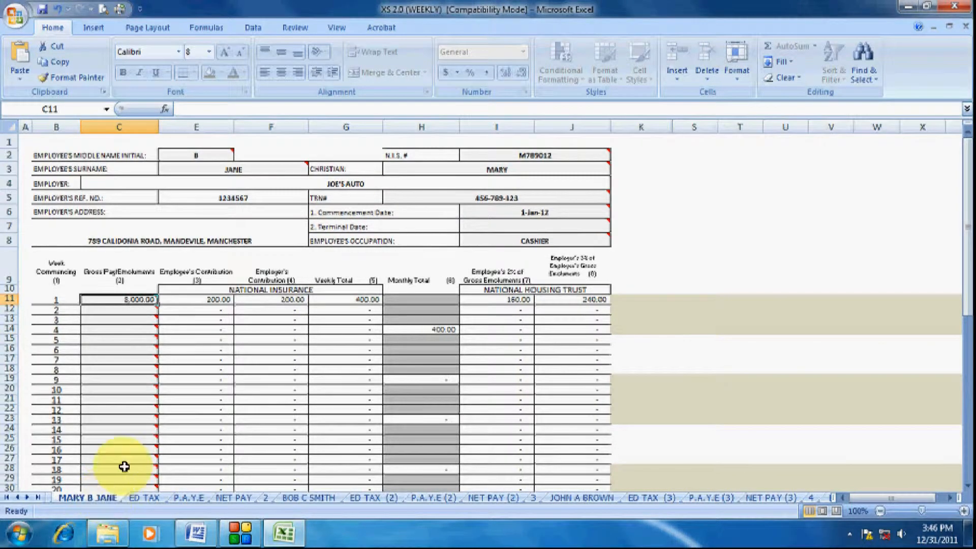
left_click(19, 495)
left_click(18, 495)
left_click(19, 495)
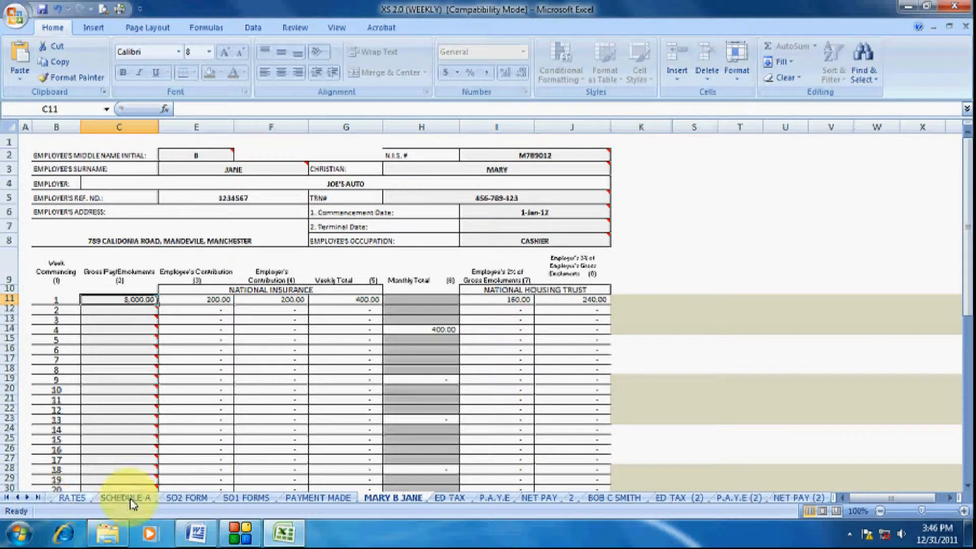
left_click(257, 498)
scroll(344, 429, "down", 2)
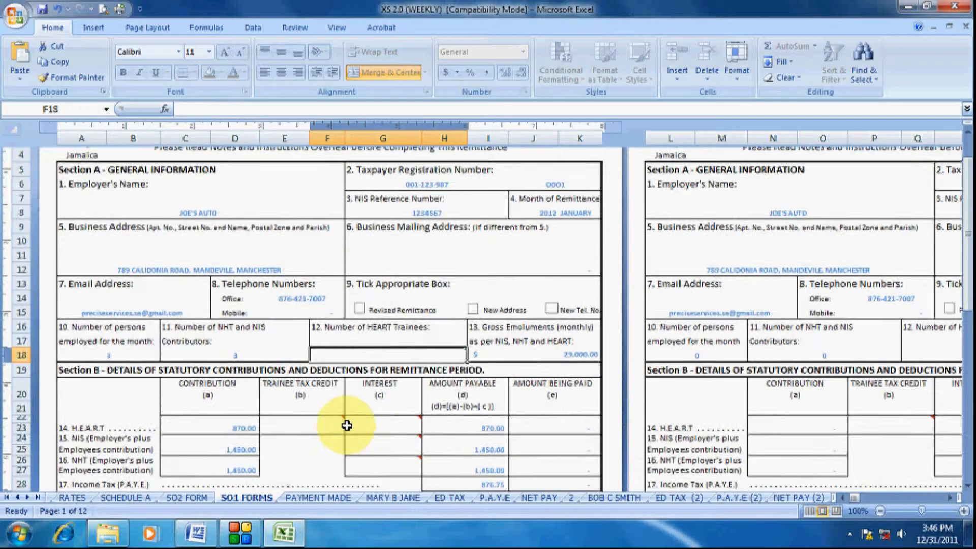
scroll(344, 429, "down", 1)
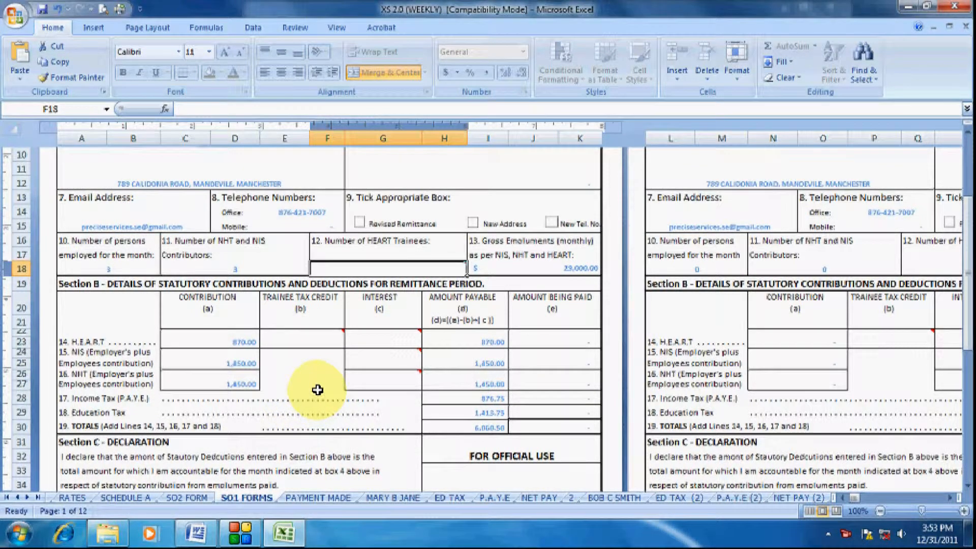
scroll(318, 390, "up", 3)
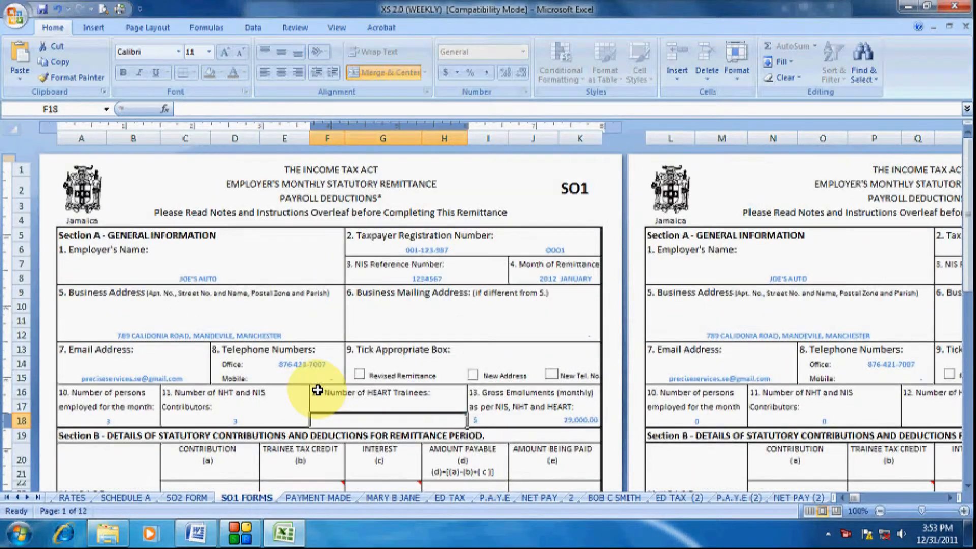
scroll(317, 390, "down", 3)
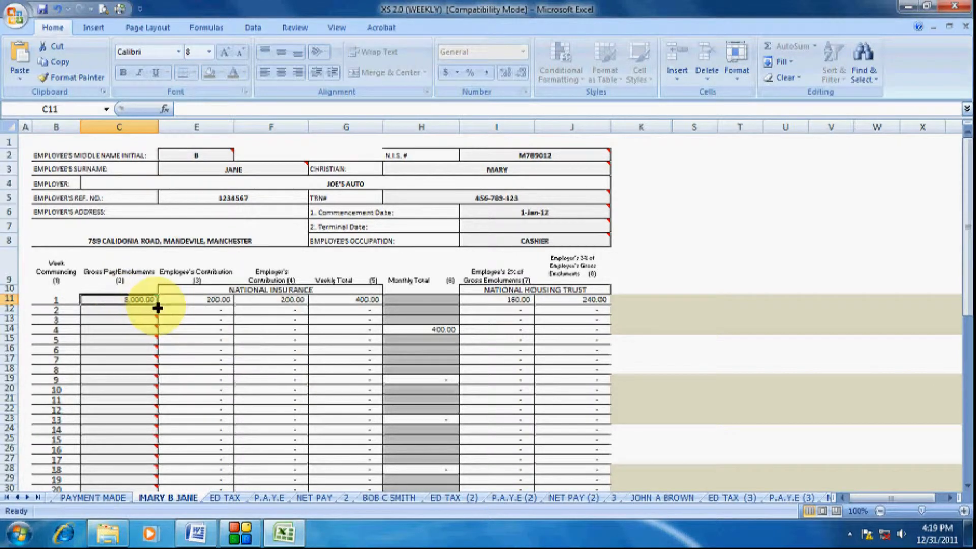
Copy the week 1 gross pay in C11 down through week 4 on all three employee sheets.
left_click_drag(157, 305, 157, 331)
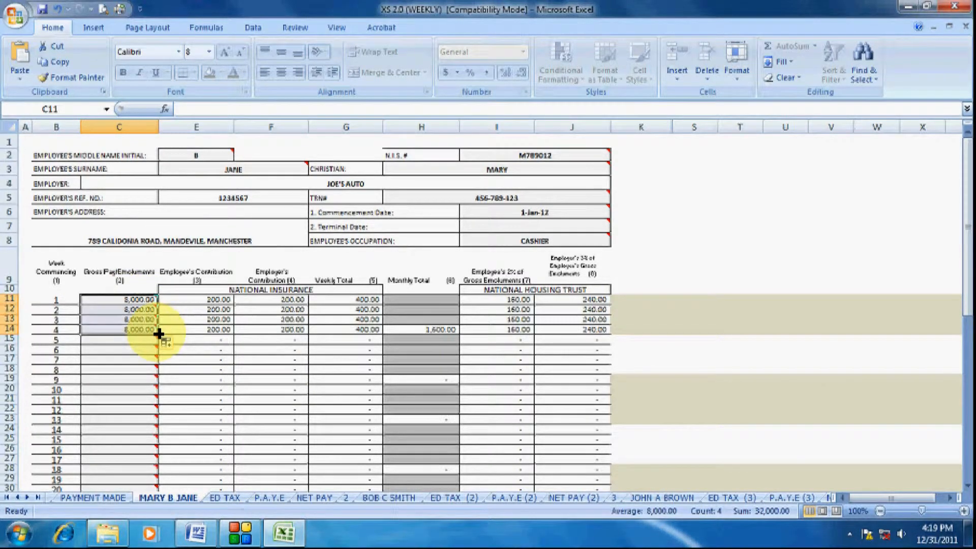
left_click(392, 497)
left_click(142, 301)
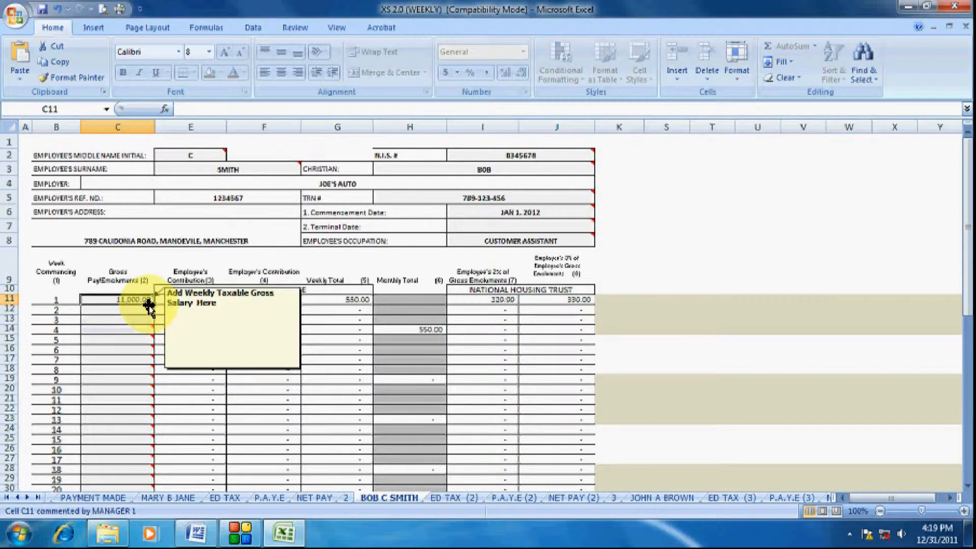
left_click_drag(154, 305, 155, 335)
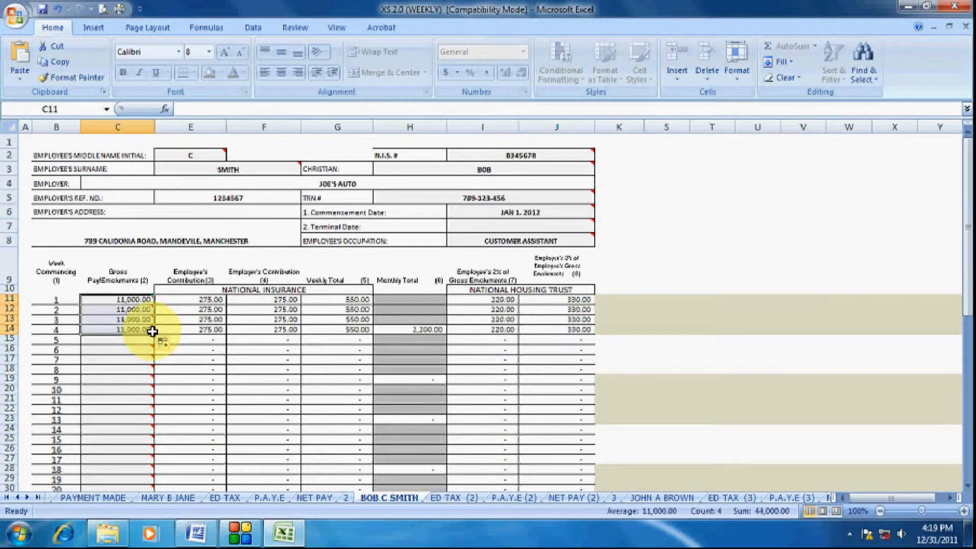
left_click(662, 498)
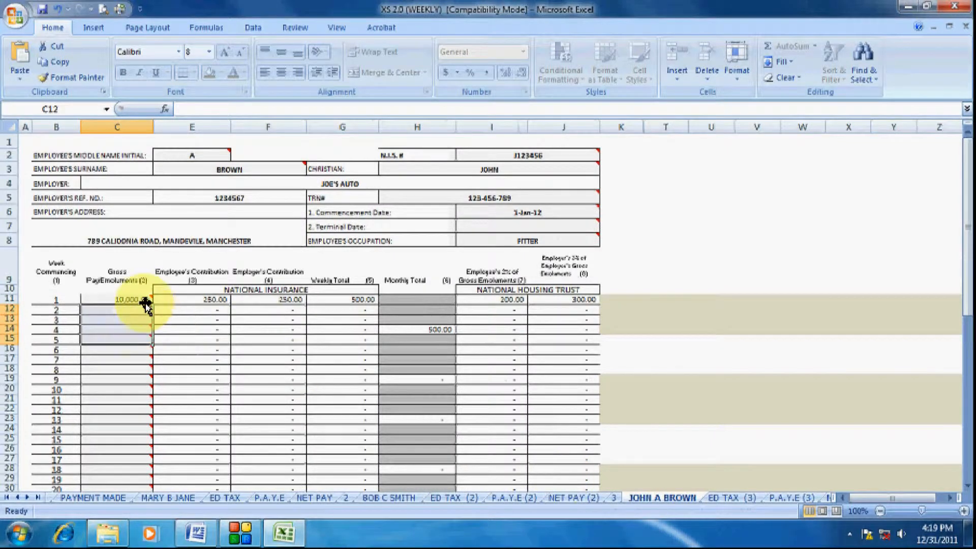
mouse_move(147, 301)
left_click_drag(148, 307, 152, 334)
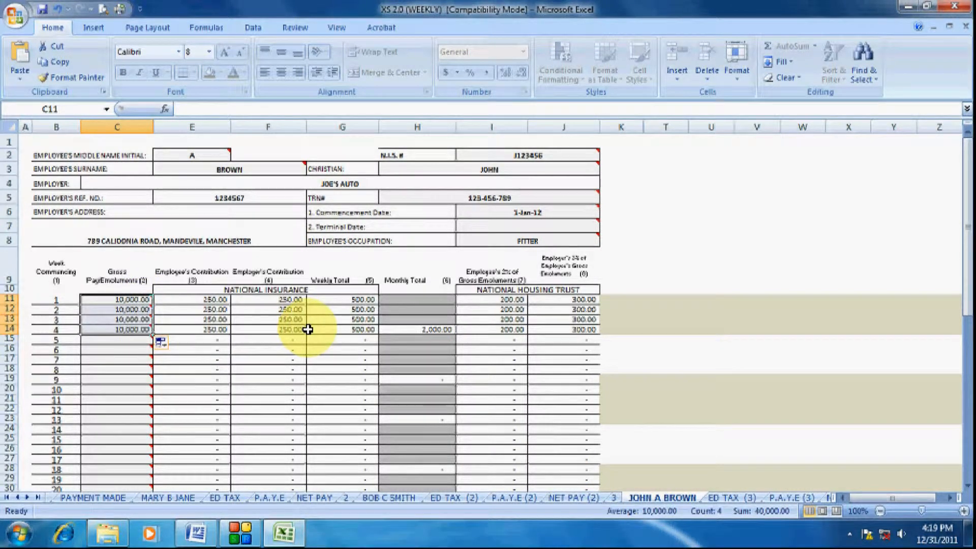
Examine the January SO1 form's gross emoluments, remittance month and Section B amounts payable and being paid.
left_click(15, 498)
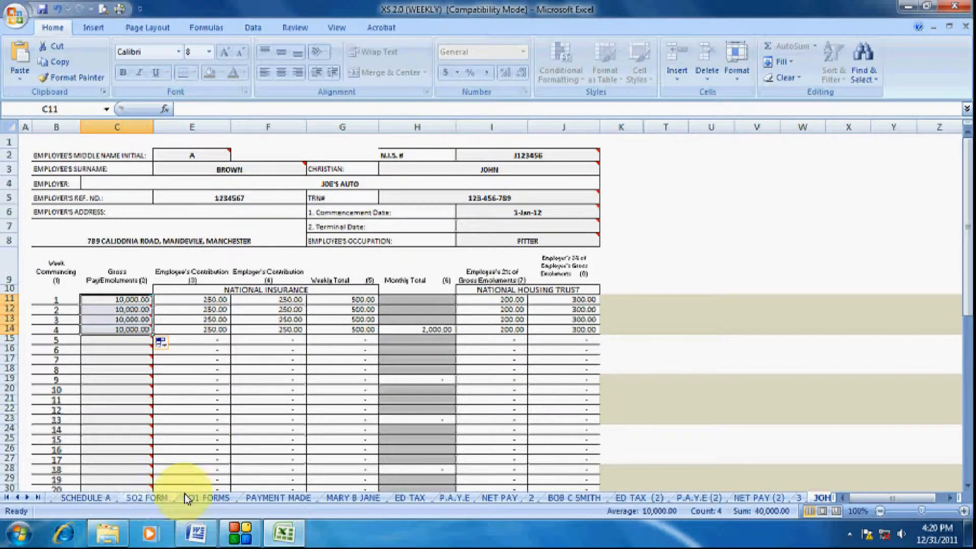
left_click(221, 499)
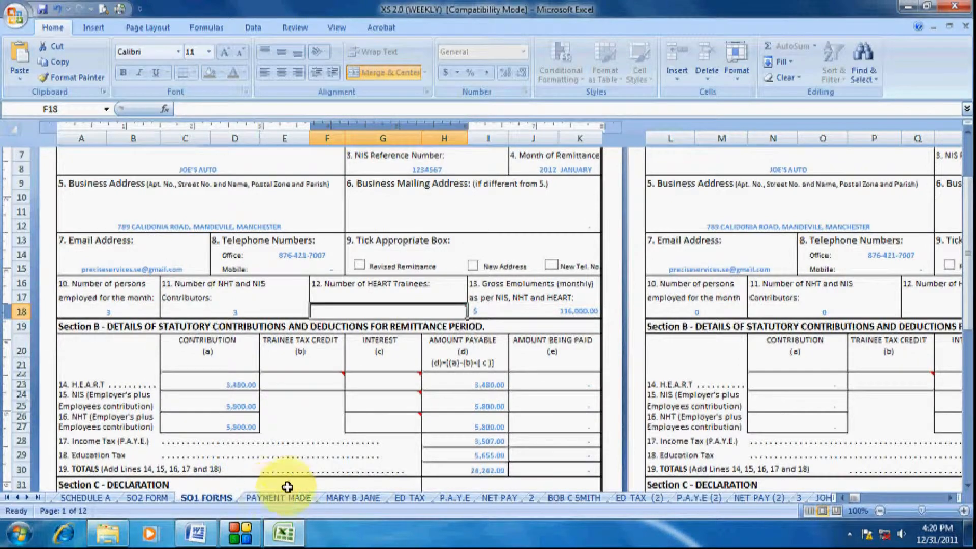
scroll(213, 476, "down", 1)
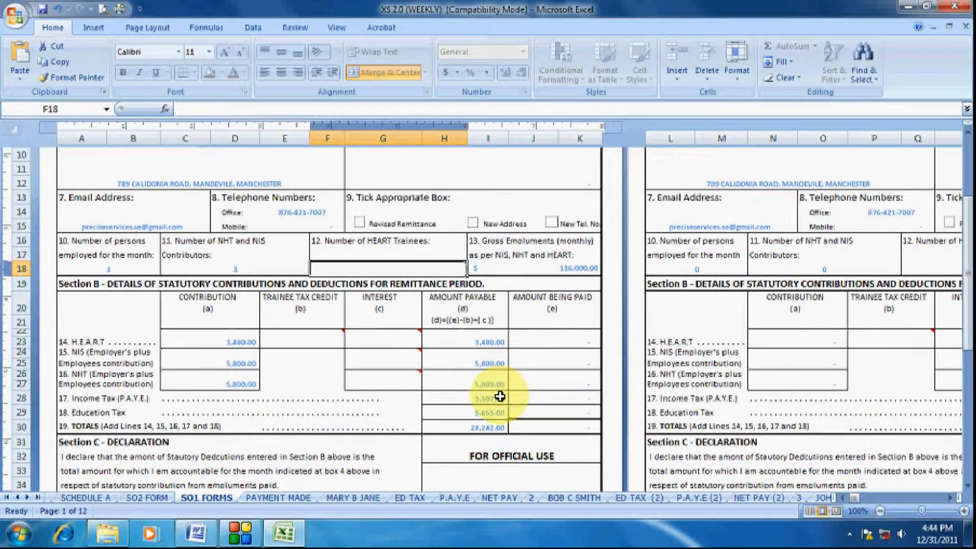
scroll(500, 394, "up", 2)
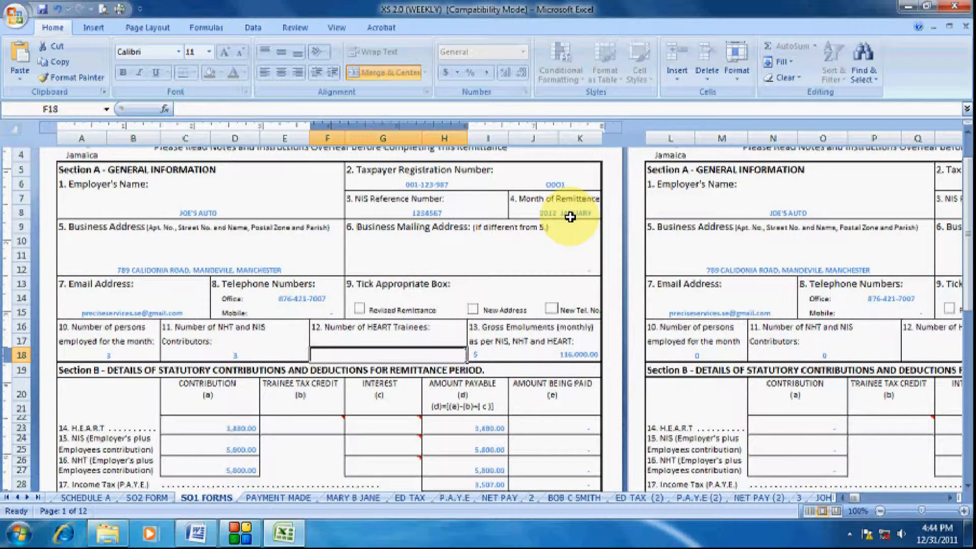
scroll(559, 394, "down", 1)
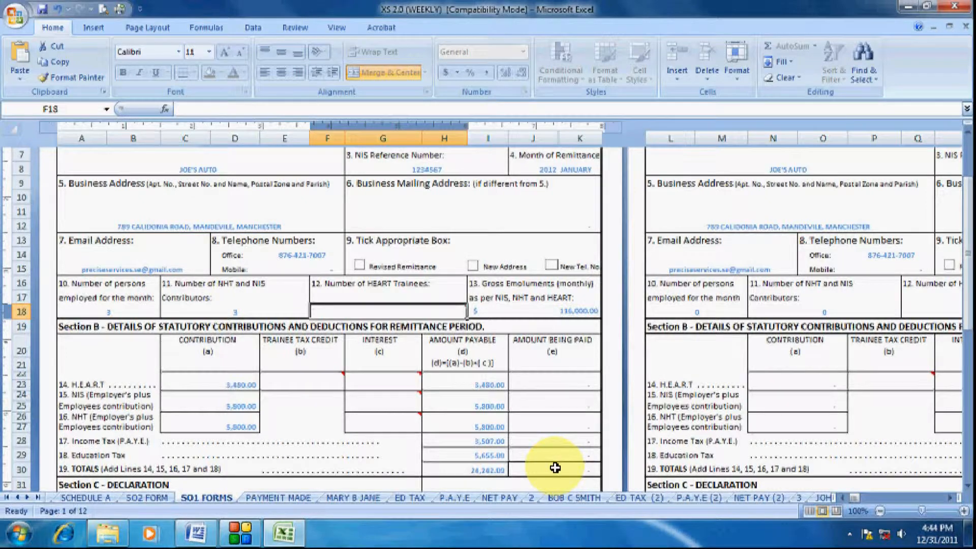
Look through the HEART, NIS, NHT, Ed Tax and P.A.Y.E columns on the PAYMENT MADE sheet.
left_click(288, 498)
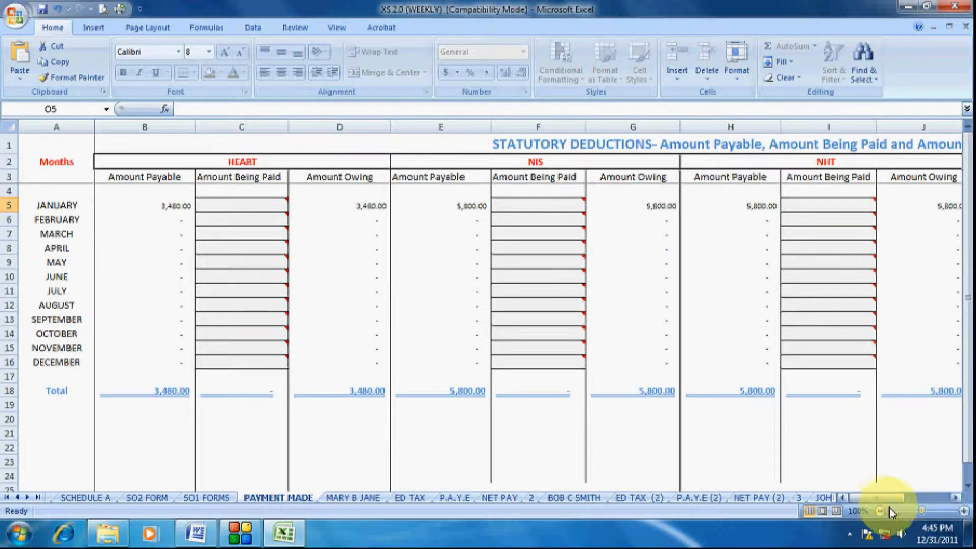
left_click_drag(878, 497, 898, 497)
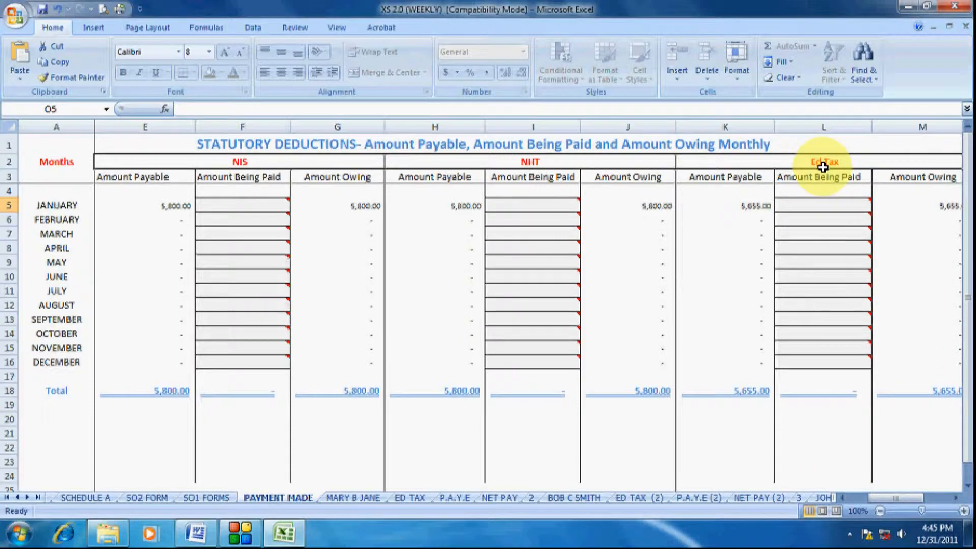
left_click(956, 498)
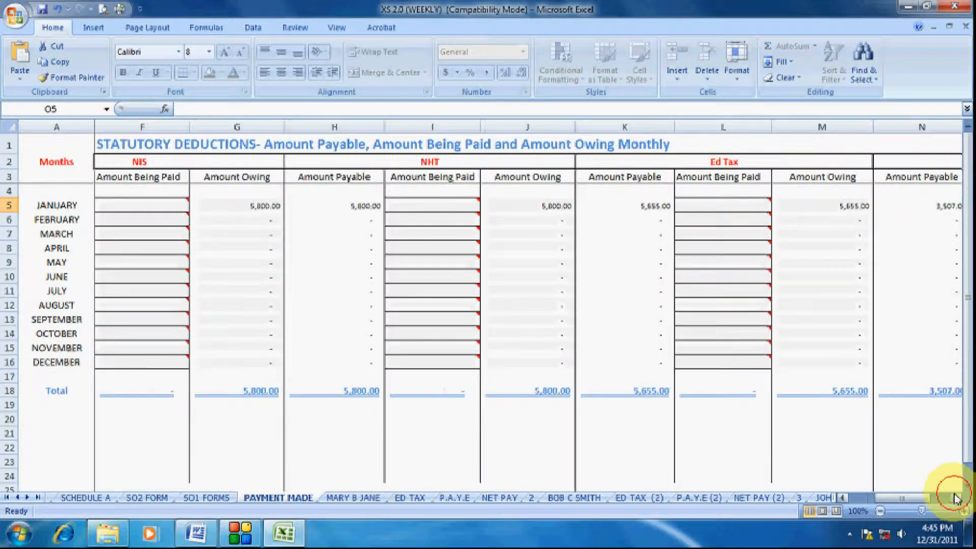
left_click(956, 498)
left_click(955, 497)
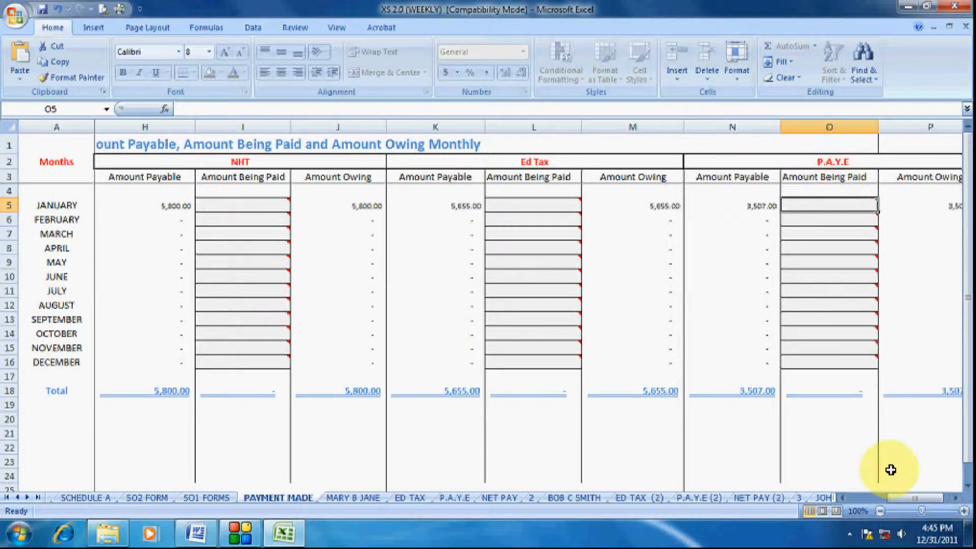
left_click(893, 499)
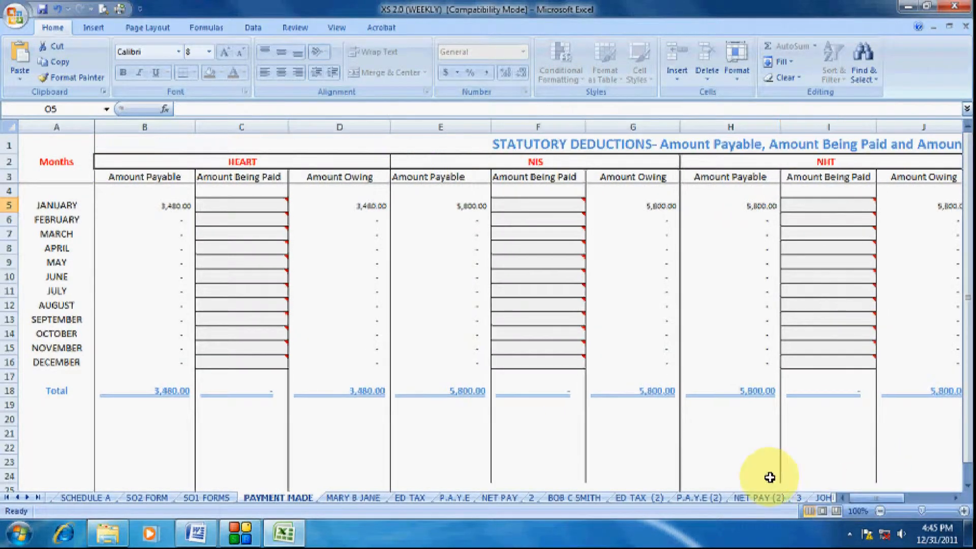
Enter the January amounts being paid on the PAYMENT MADE sheet: 3480 for HEART, 5800 for NIS and 5800 for NHT.
left_click(240, 207)
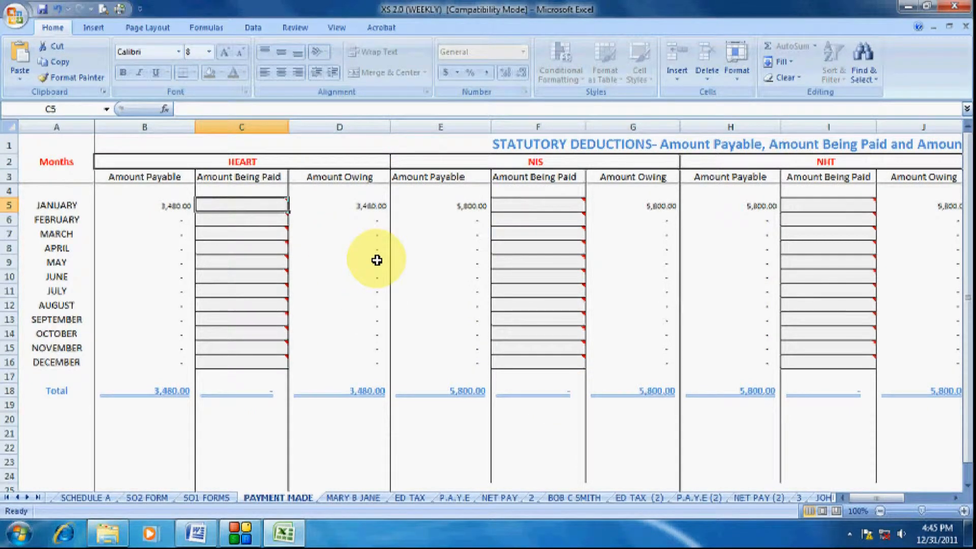
type("3480")
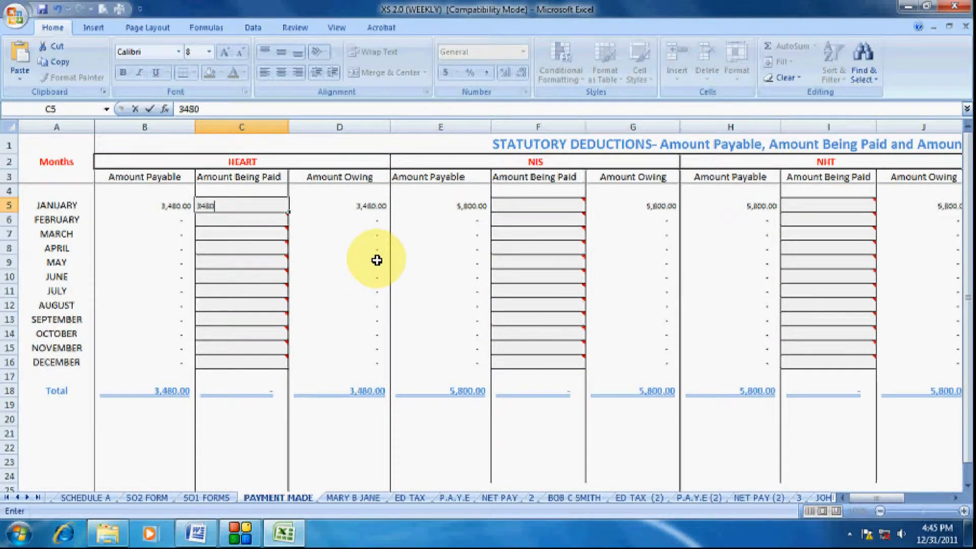
key("Tab")
type("58")
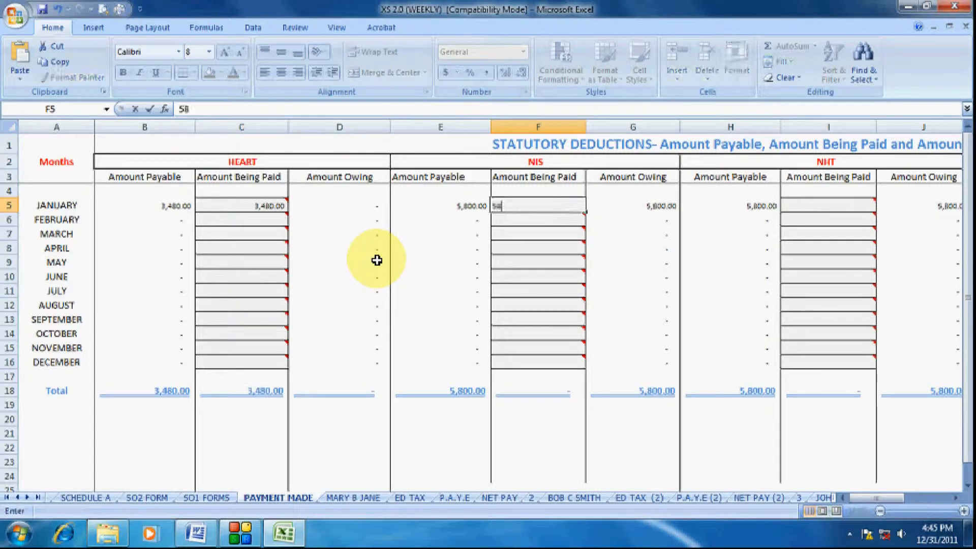
key("Tab")
type("580")
key("Tab")
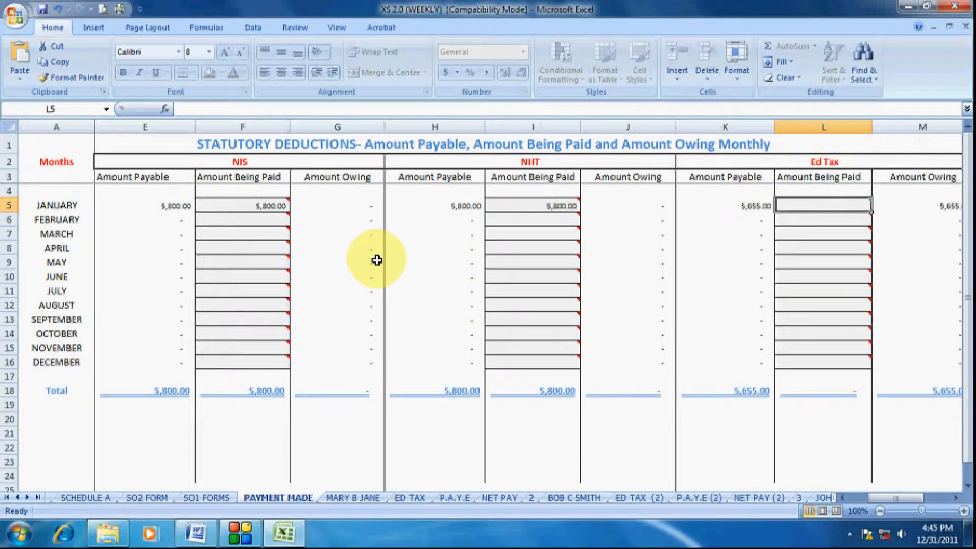
Enter the January amounts being paid for Ed Tax as 5655 and for P.A.Y.E as 3507.
type("5655")
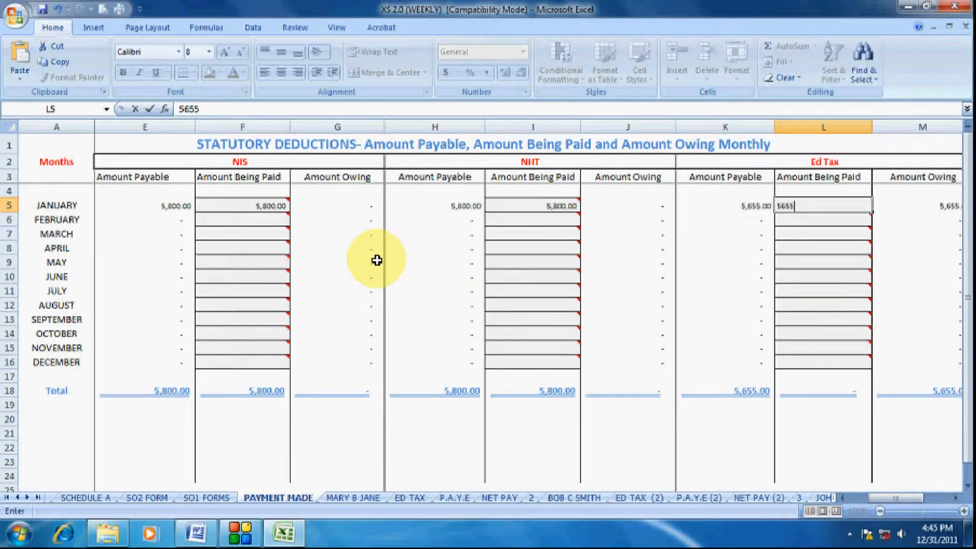
key("Tab")
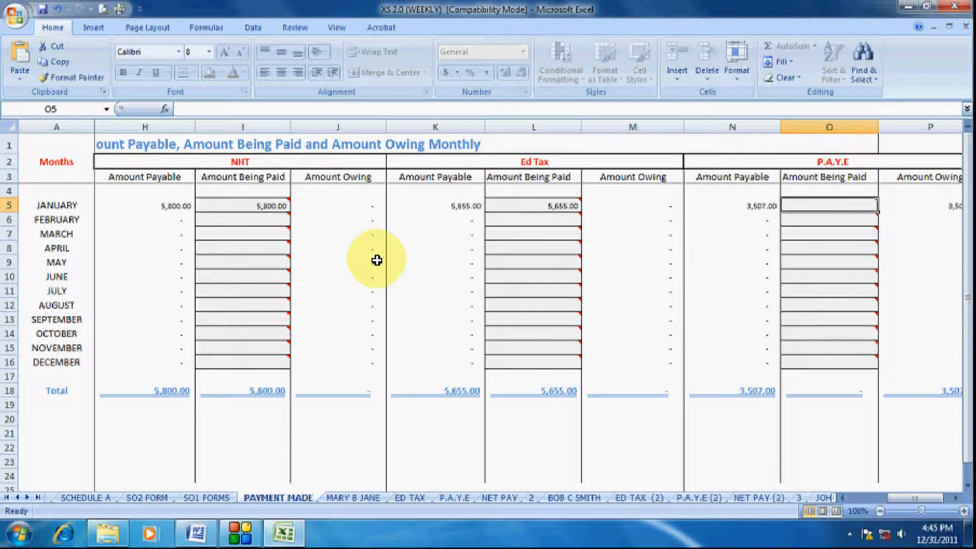
type("350")
key("Return")
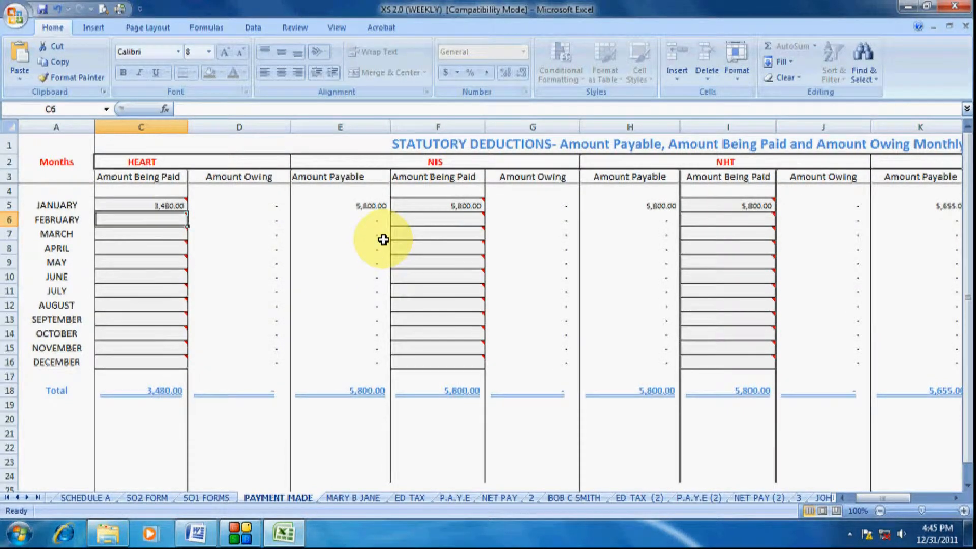
Check the Amount Being Paid column and the declaration section of the January form on the SO1 FORMS sheet.
left_click(222, 498)
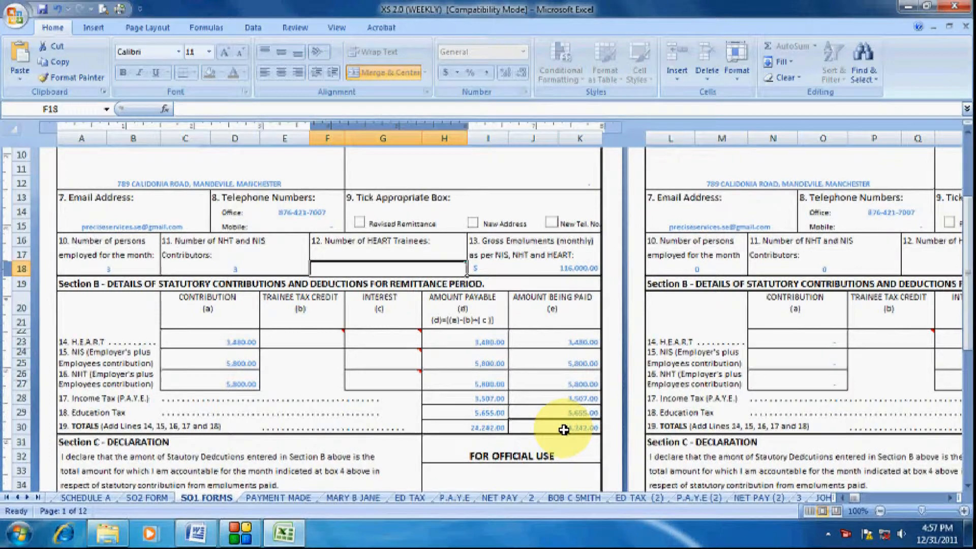
scroll(563, 430, "up", 3)
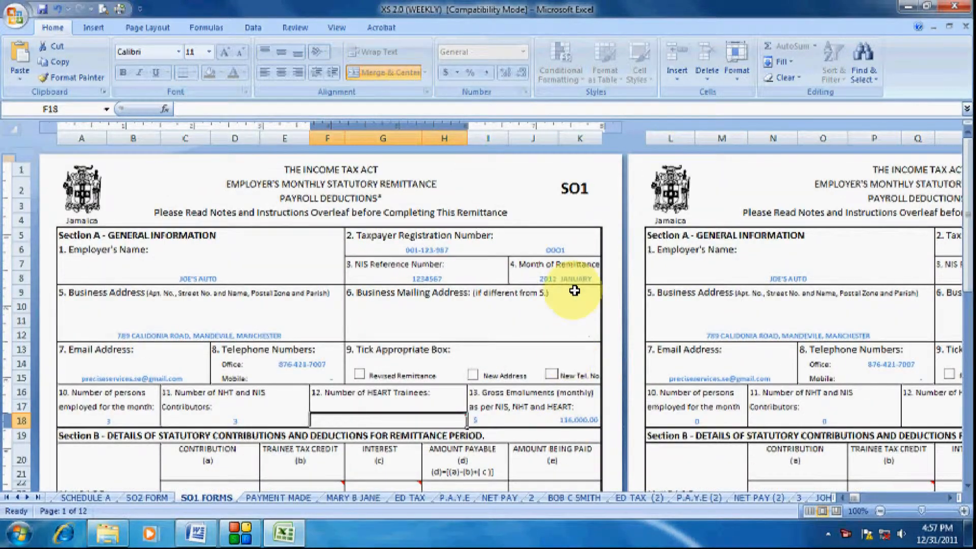
scroll(574, 290, "down", 7)
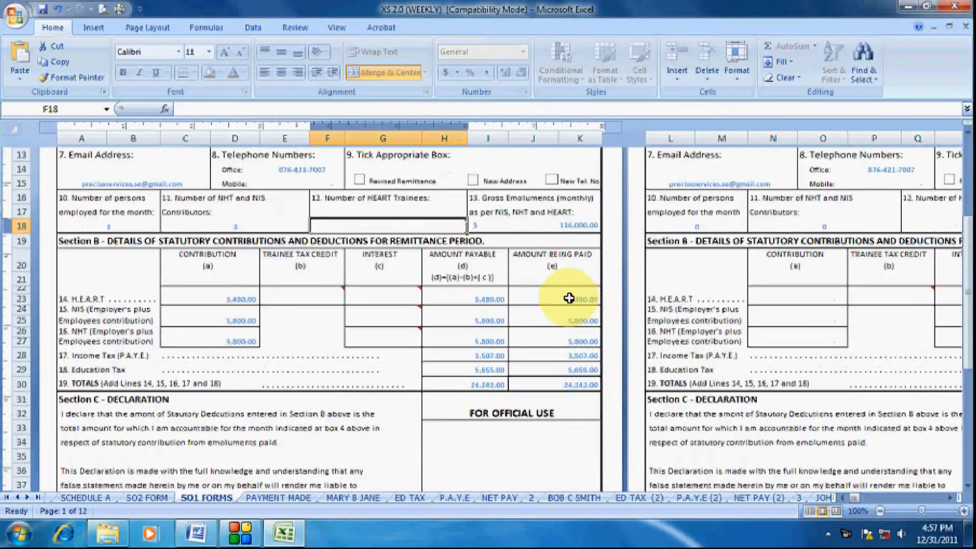
scroll(569, 298, "down", 2)
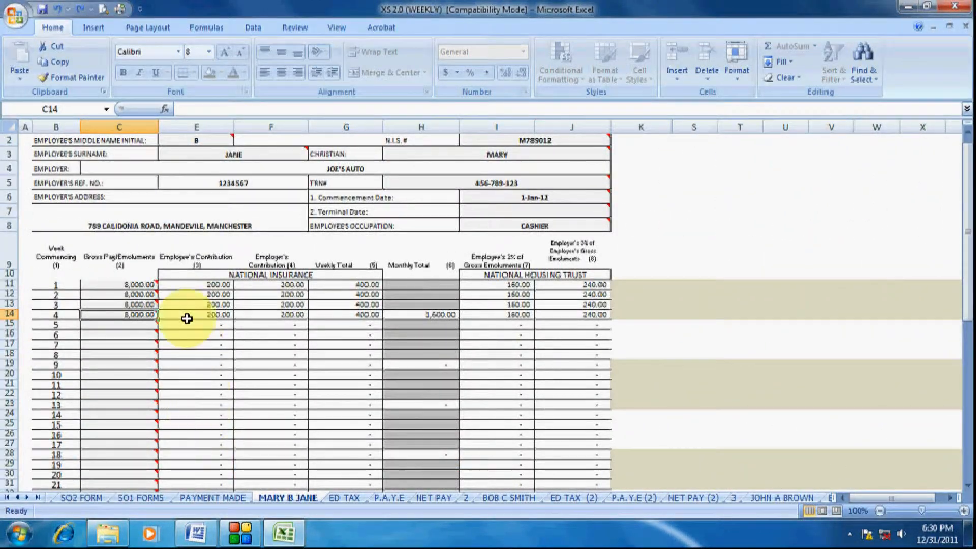
Fill the week 4 gross pay down through week 52 on all three employees' sheets: 8,000, 11,000 and 10,000 respectively.
left_click_drag(157, 320, 153, 450)
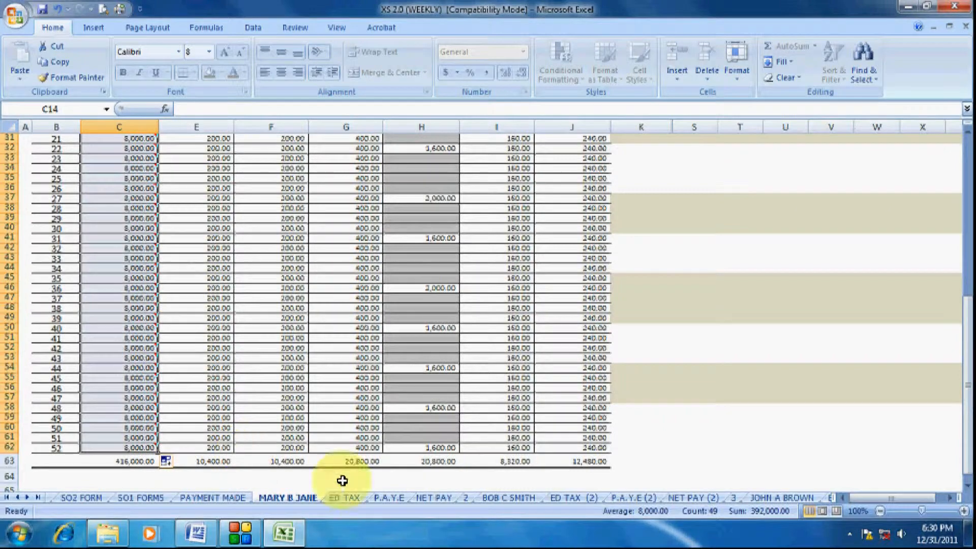
left_click(503, 498)
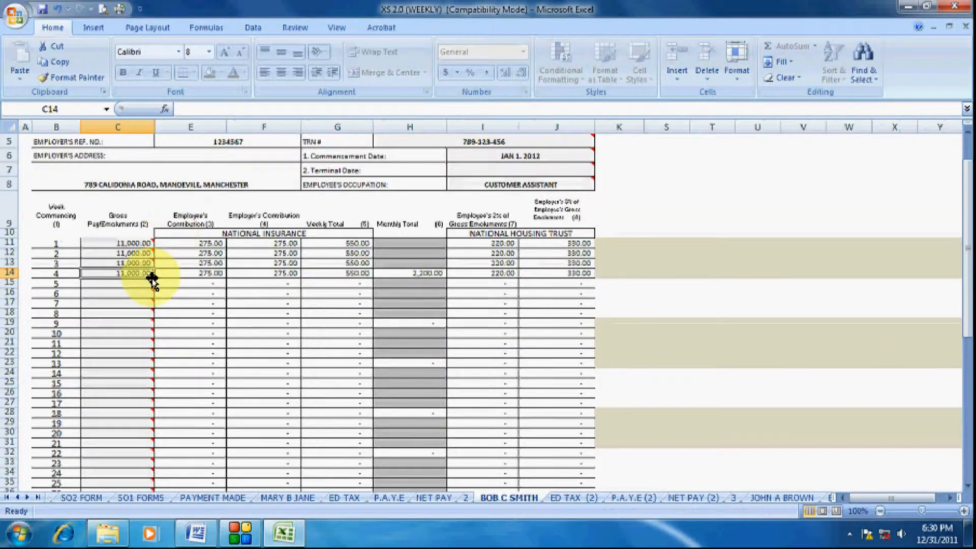
left_click_drag(152, 277, 156, 456)
left_click(781, 498)
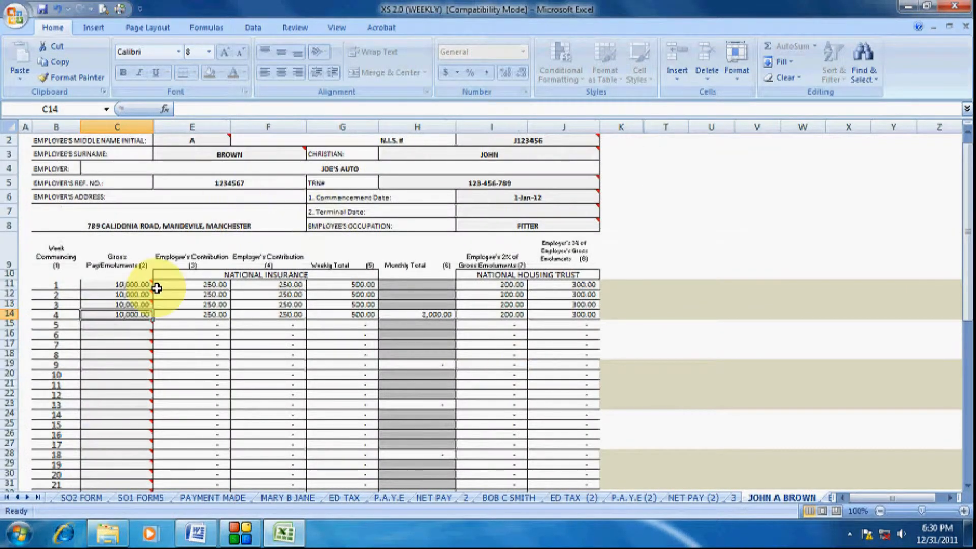
left_click_drag(152, 318, 148, 477)
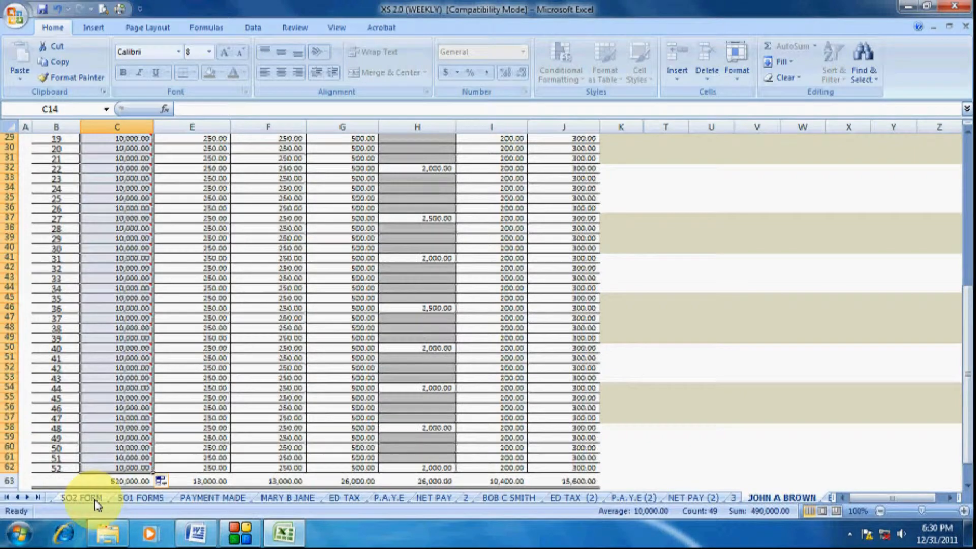
Open the SCHEDULE A sheet and look across the employee details, emoluments, and contributions and taxes columns.
double_click(18, 498)
left_click(18, 498)
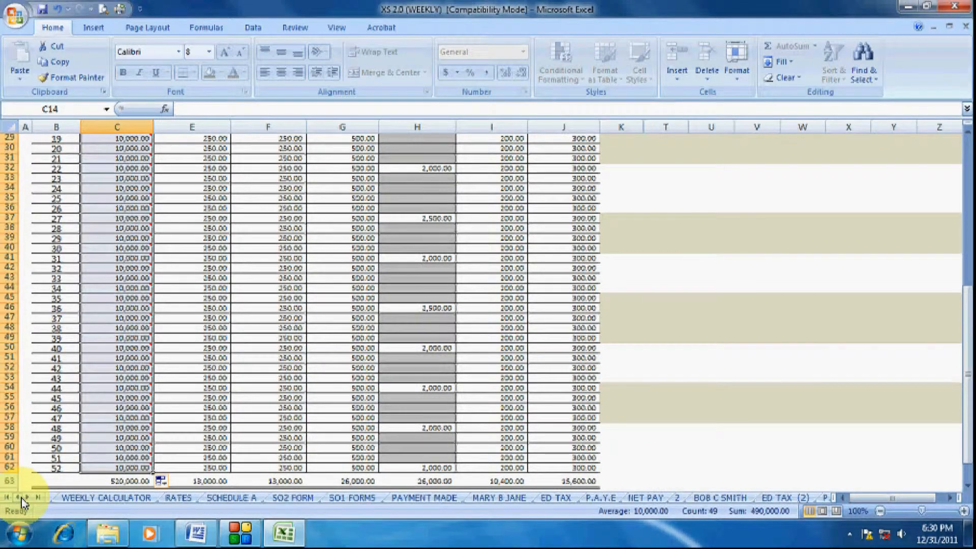
left_click(234, 499)
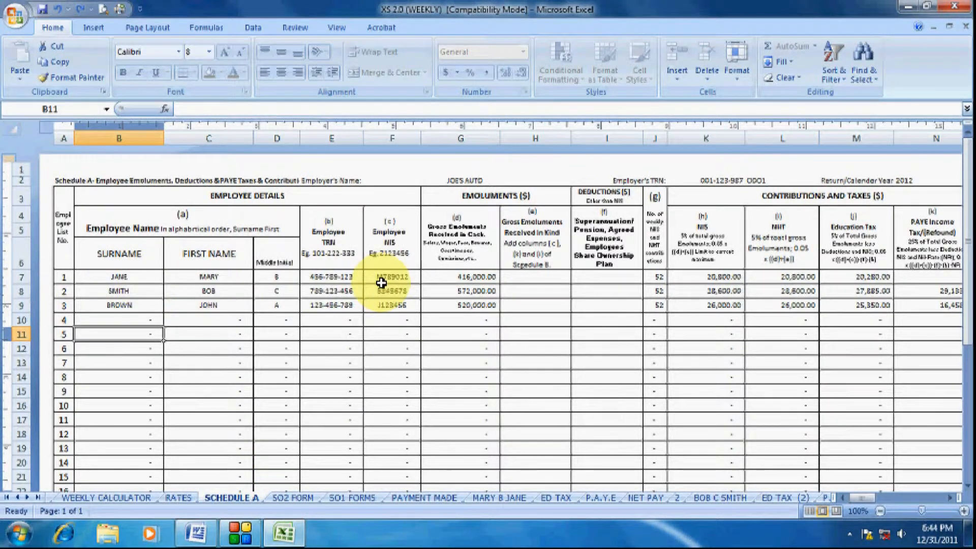
left_click_drag(858, 498, 855, 497)
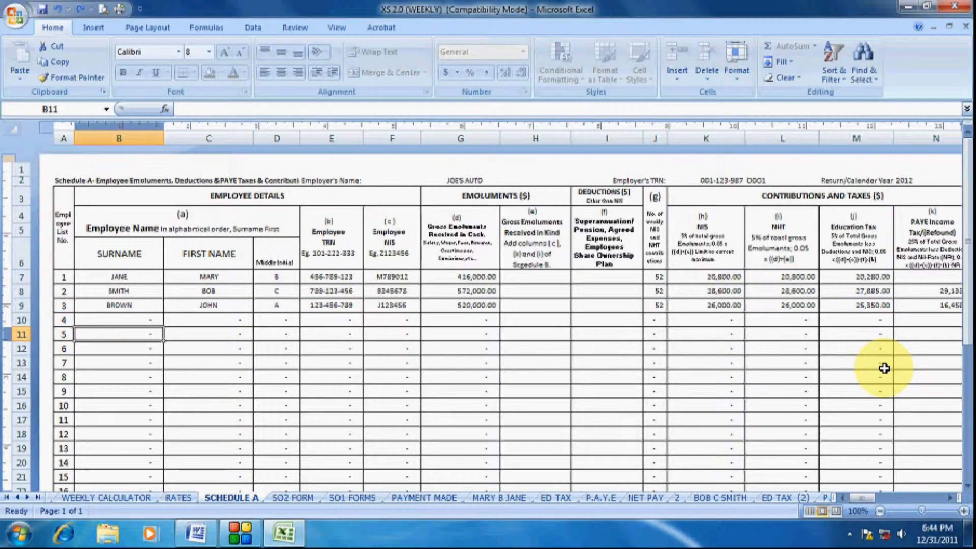
left_click_drag(866, 499, 873, 499)
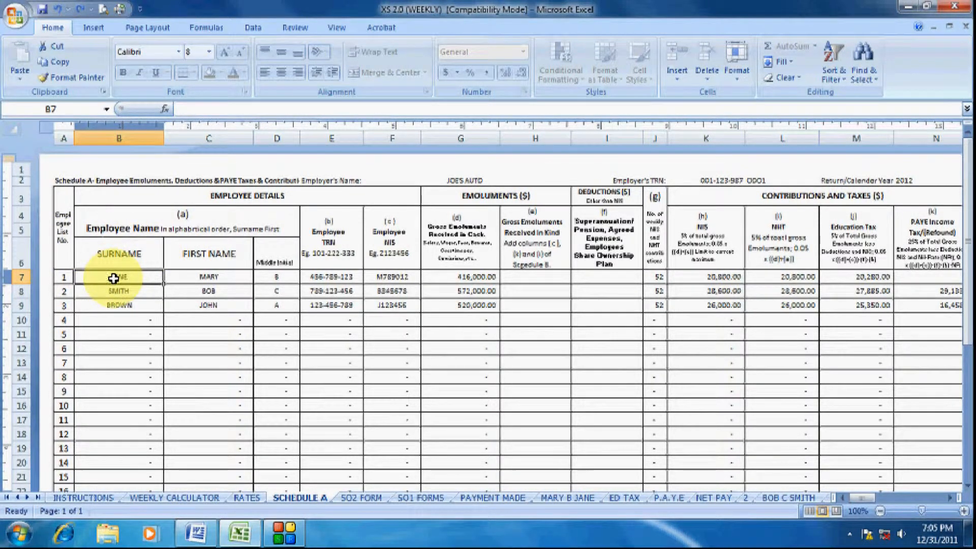
Sort the three employee rows on SCHEDULE A alphabetically by surname from A to Z.
left_click_drag(112, 278, 844, 304)
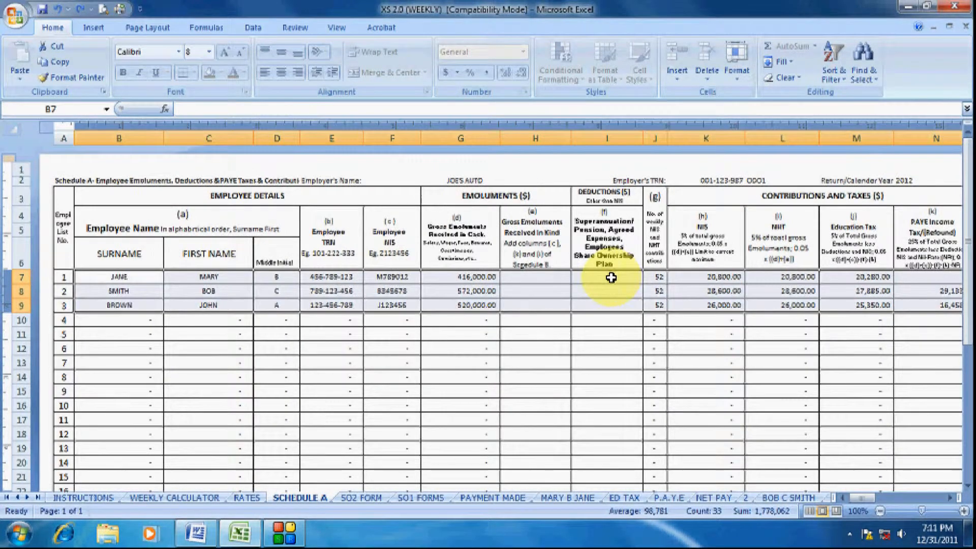
right_click(612, 277)
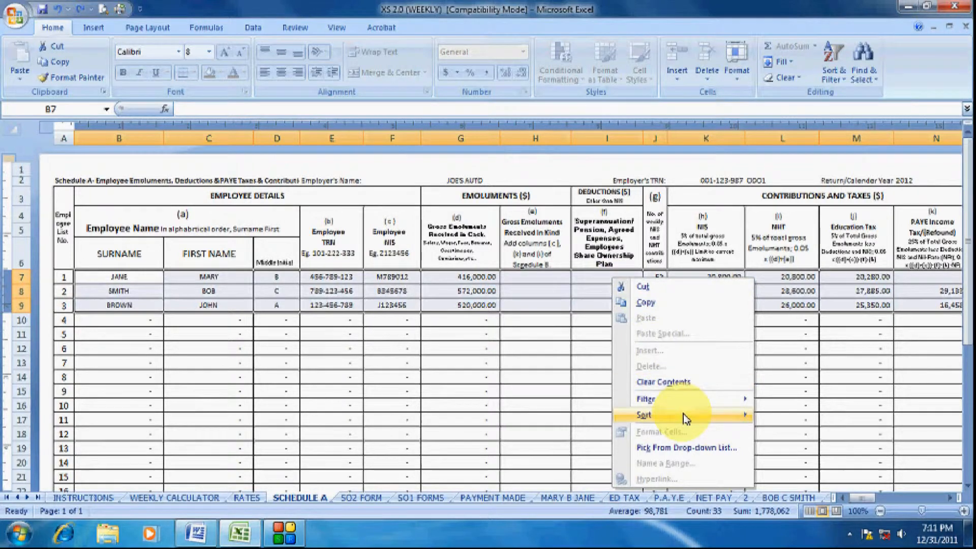
mouse_move(742, 416)
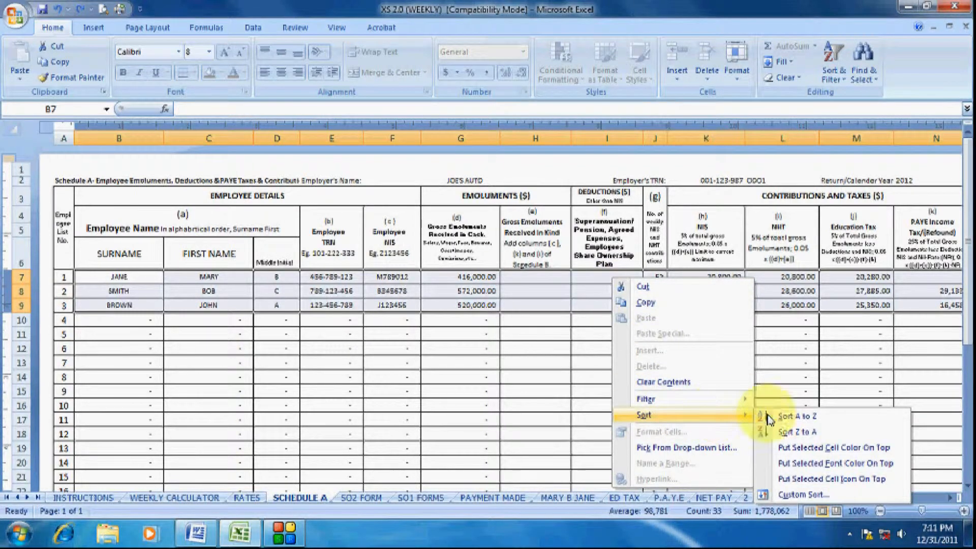
left_click(800, 417)
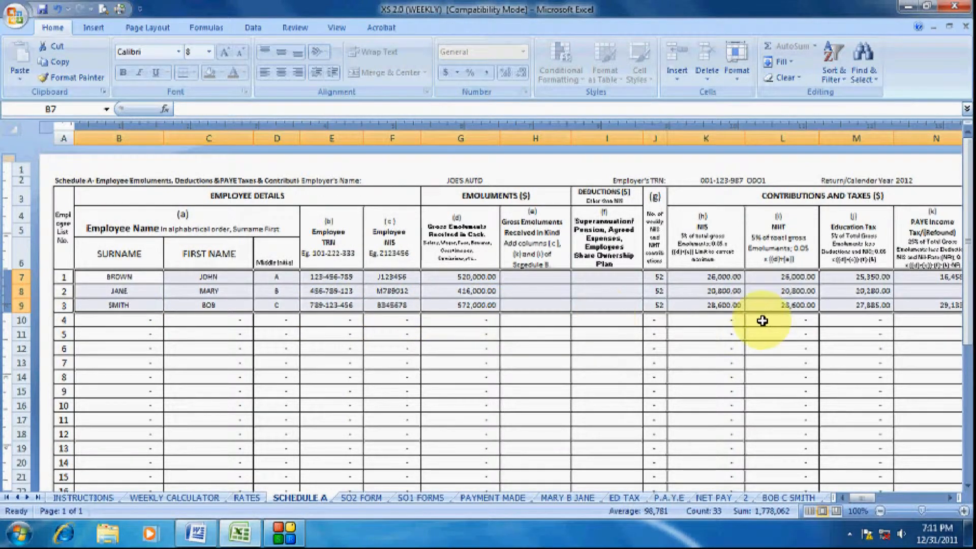
View the print options for the SCHEDULE A sheet and close them without printing.
left_click(15, 17)
mouse_move(62, 204)
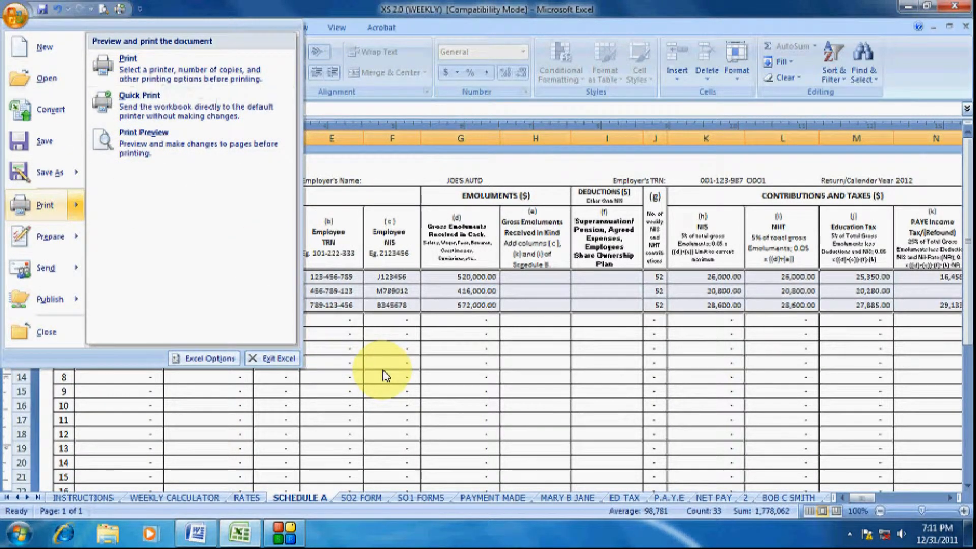
left_click(386, 376)
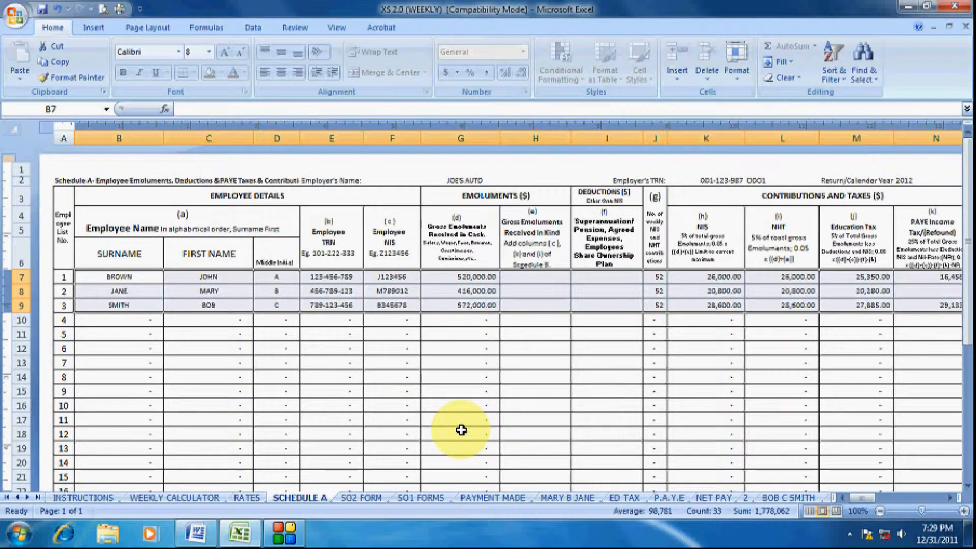
Open the SO2 FORM sheet to examine the summary of taxes and contributions due, remitted and payable.
left_click(375, 498)
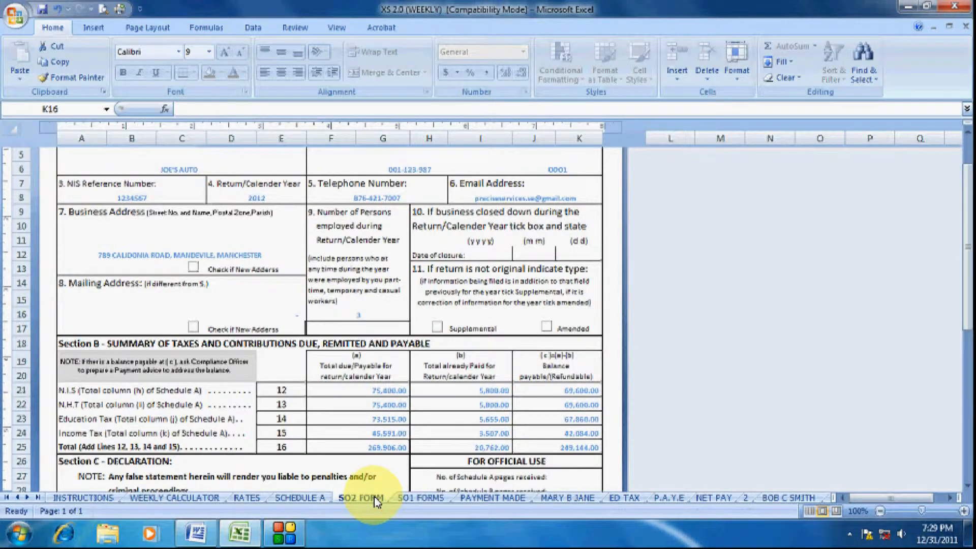